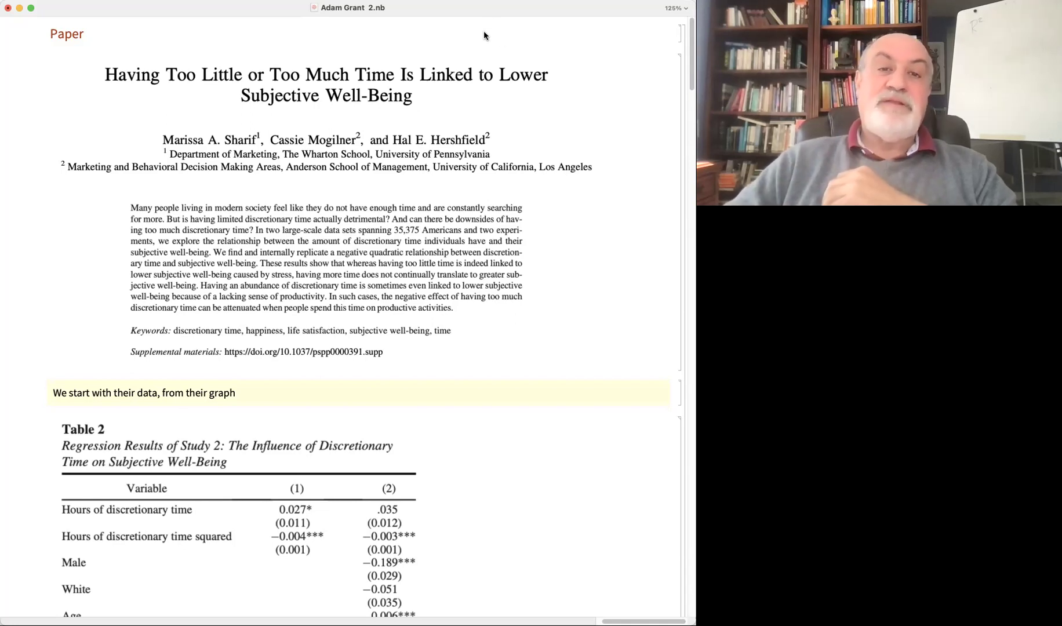
# Step: Review the paper's abstract, the Table 2 regression coefficients and R² values, and the quadratic function f built from them
pyautogui.scroll(-3, 476, 52)
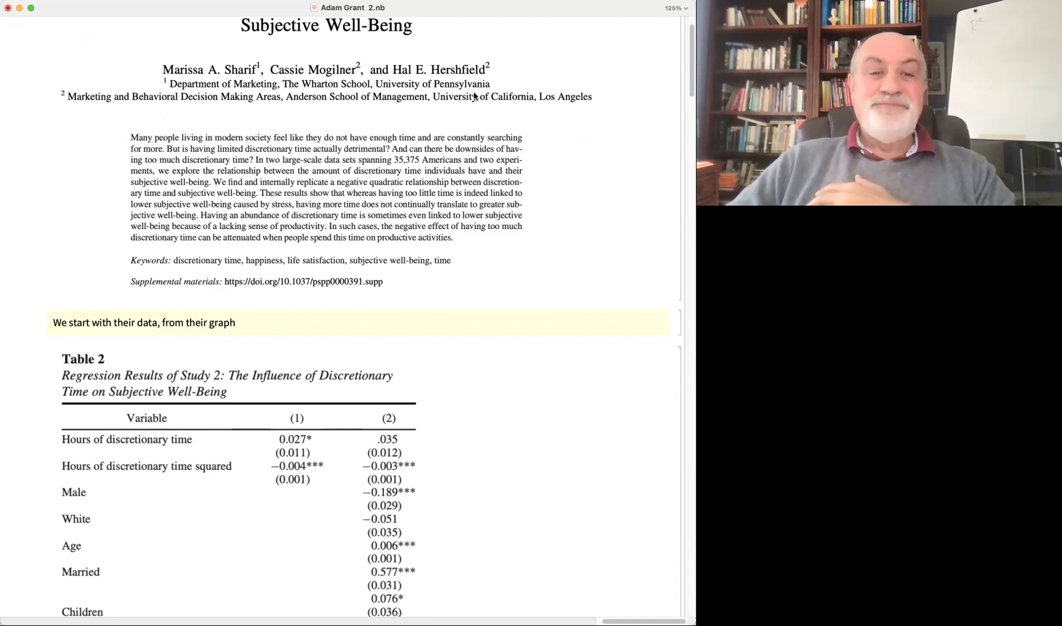
pyautogui.scroll(-8, 475, 61)
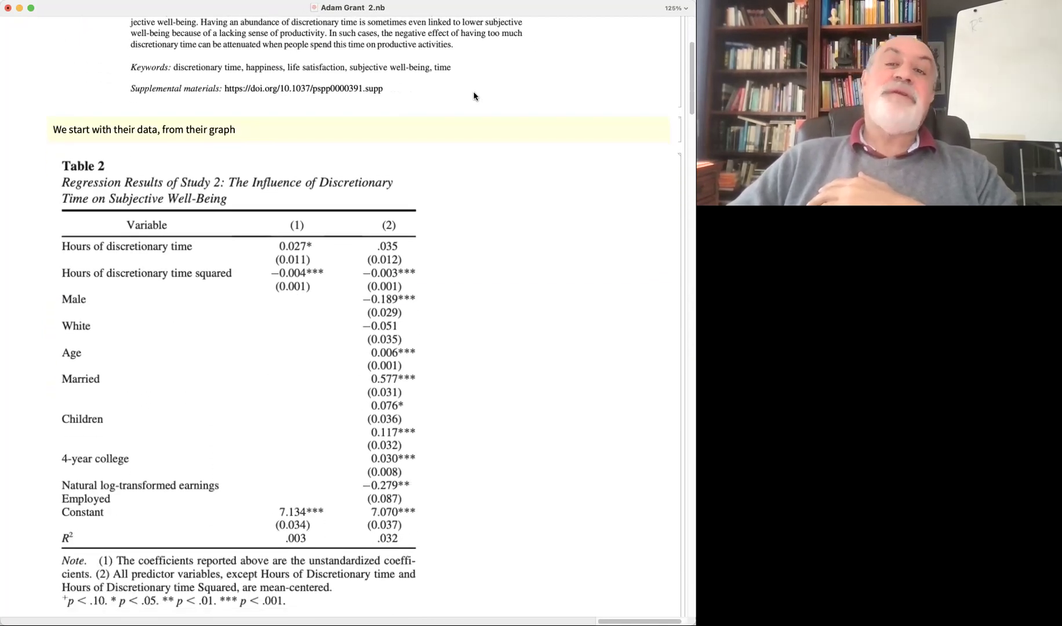
pyautogui.scroll(-10, 474, 96)
pyautogui.scroll(5, 306, 293)
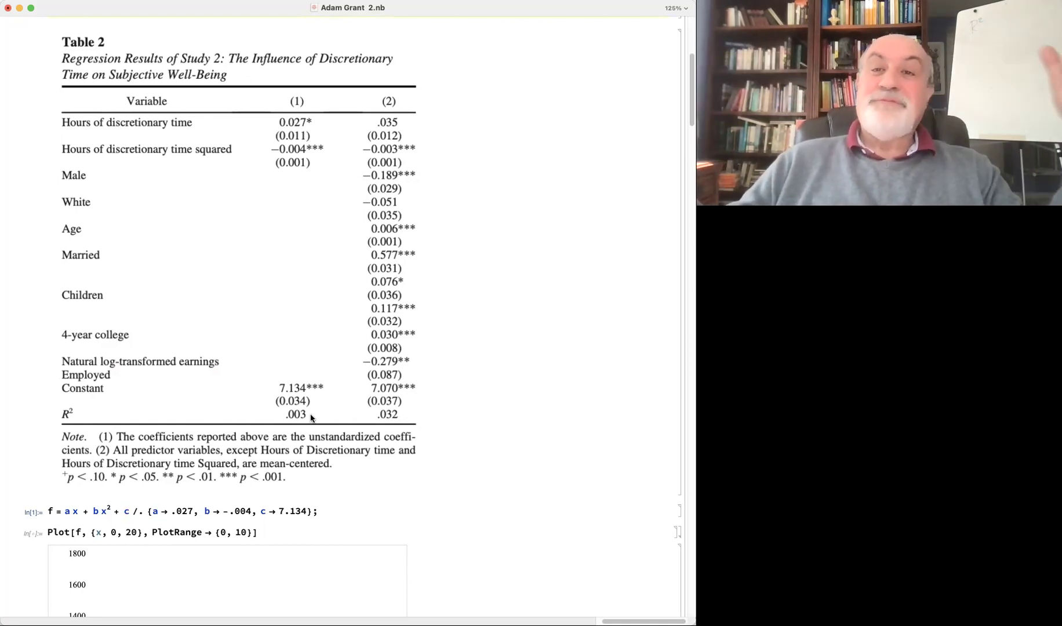
pyautogui.scroll(-5, 259, 421)
pyautogui.click(47, 316)
pyautogui.hotkey('shift', 'Return')
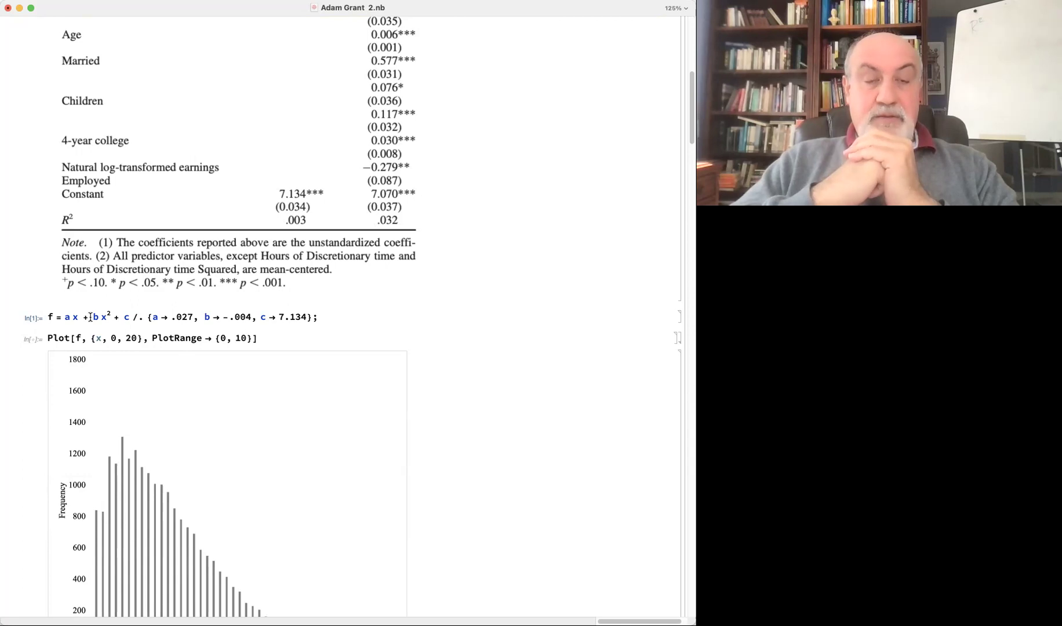
pyautogui.scroll(5, 238, 200)
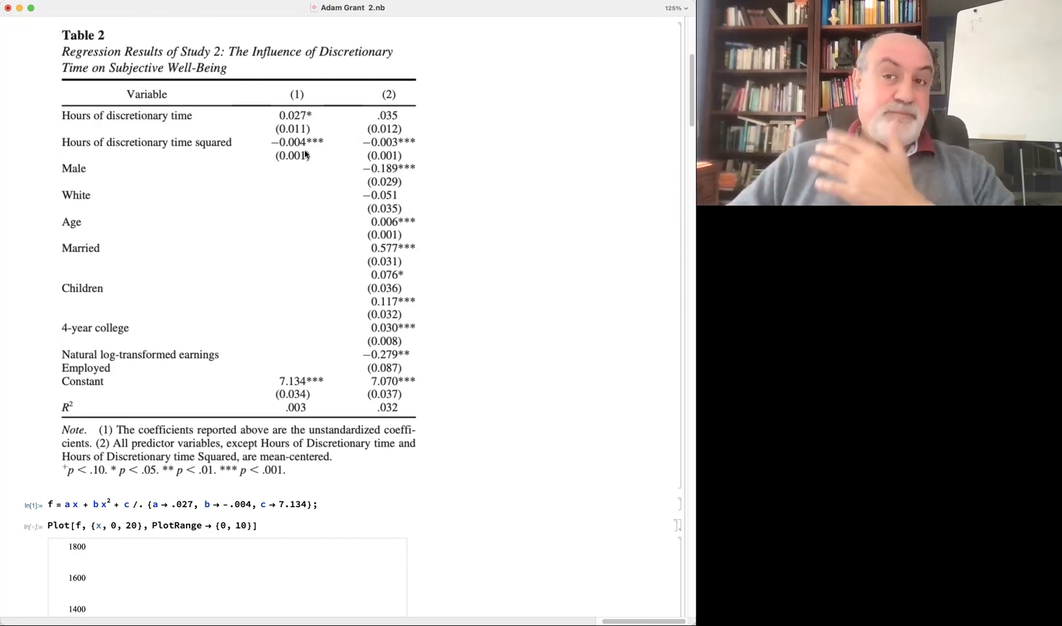
# Step: Examine the discretionary time frequency chart and the Study 1 and Study 2 scatterplots with their fit lines
pyautogui.scroll(-10, 304, 152)
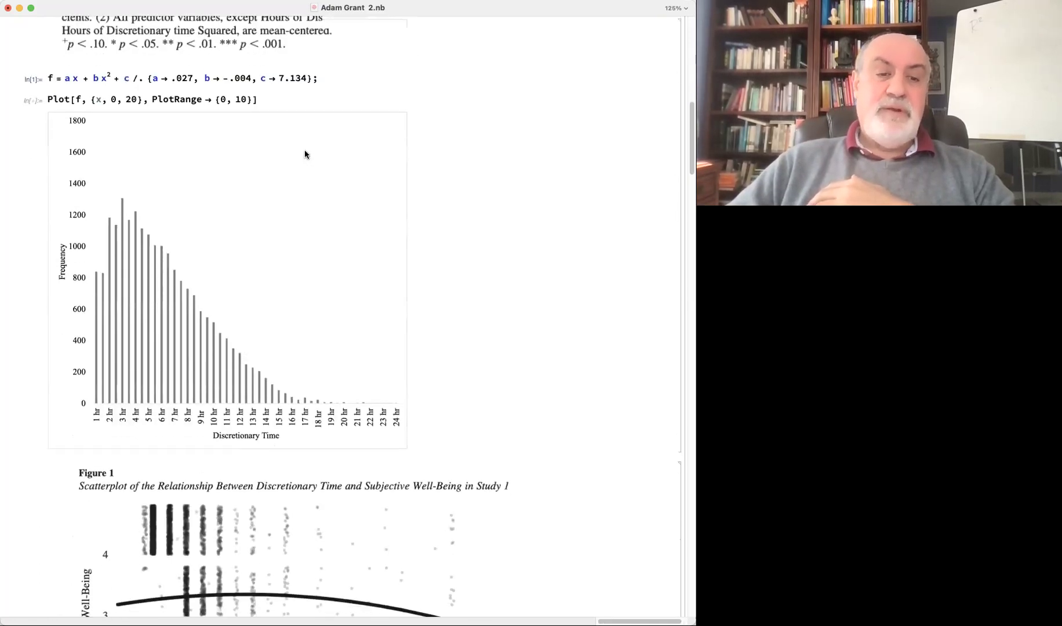
pyautogui.scroll(3, 207, 266)
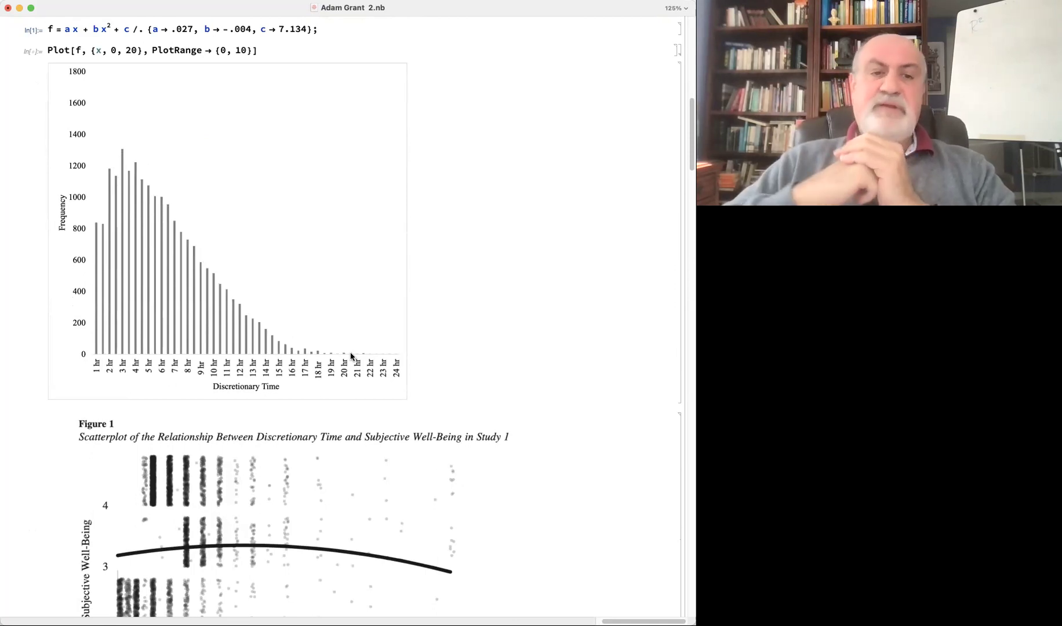
pyautogui.scroll(-15, 351, 356)
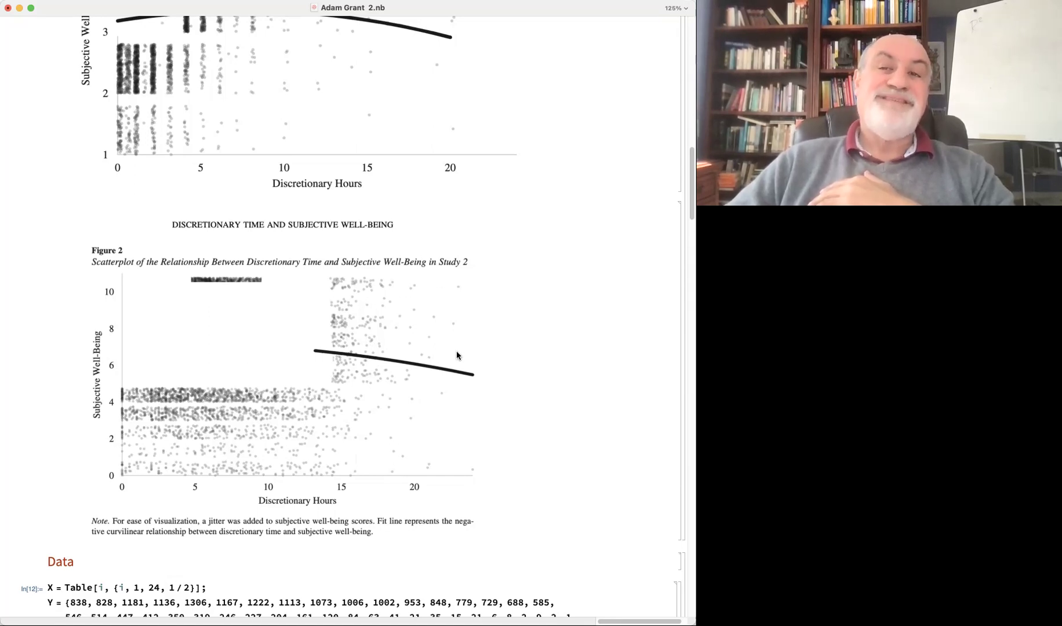
pyautogui.scroll(5, 457, 351)
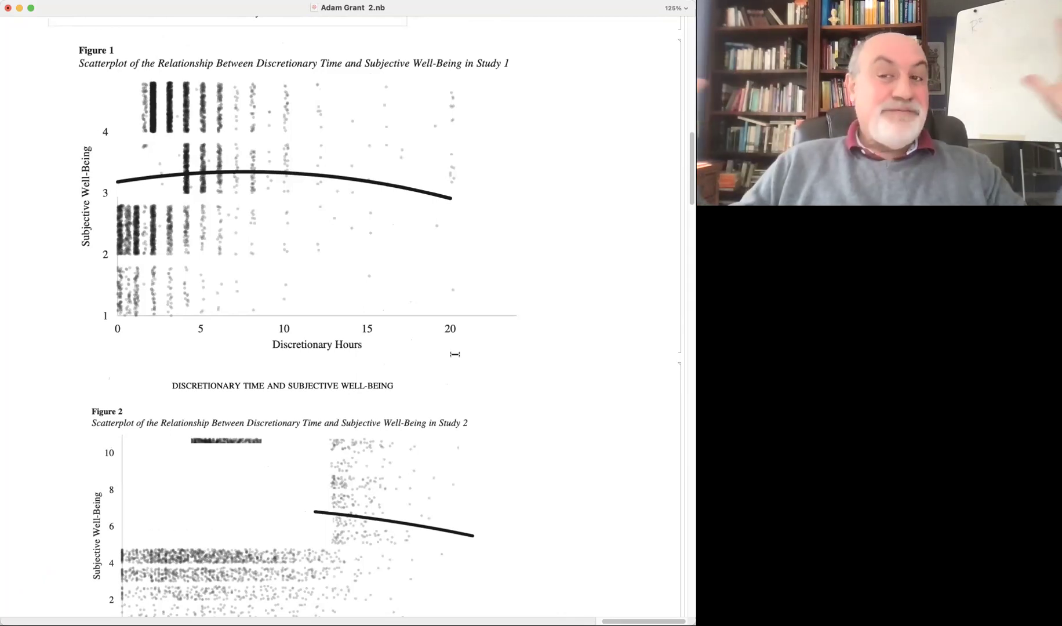
# Step: Evaluate the Data cell defining X, Y, ta and dist, and the 30-bin probability histogram of ta
pyautogui.scroll(-10, 455, 354)
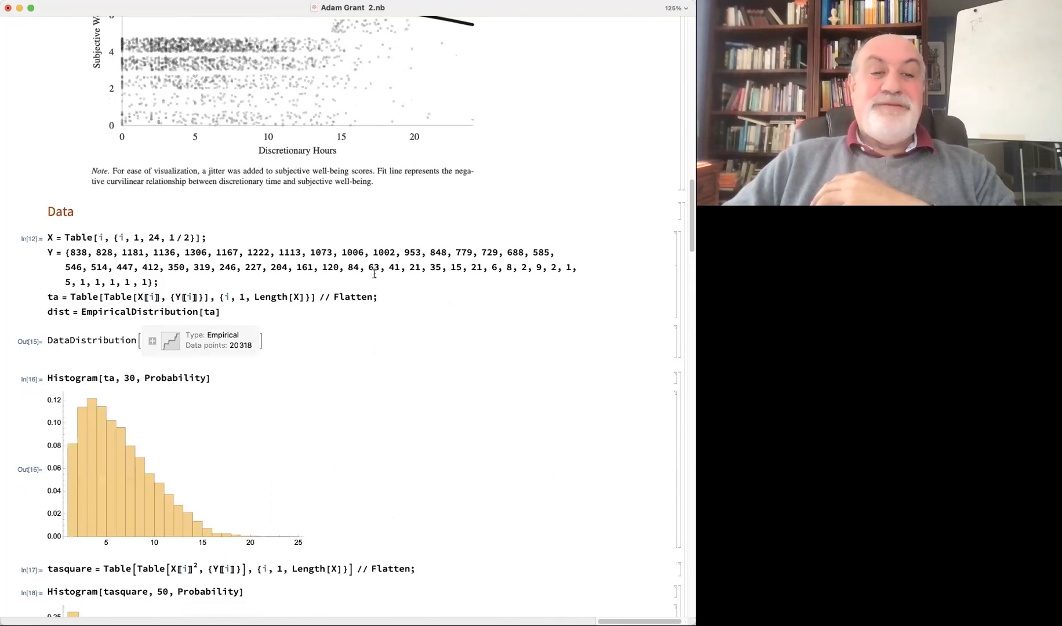
pyautogui.click(364, 258)
pyautogui.hotkey('shift', 'Return')
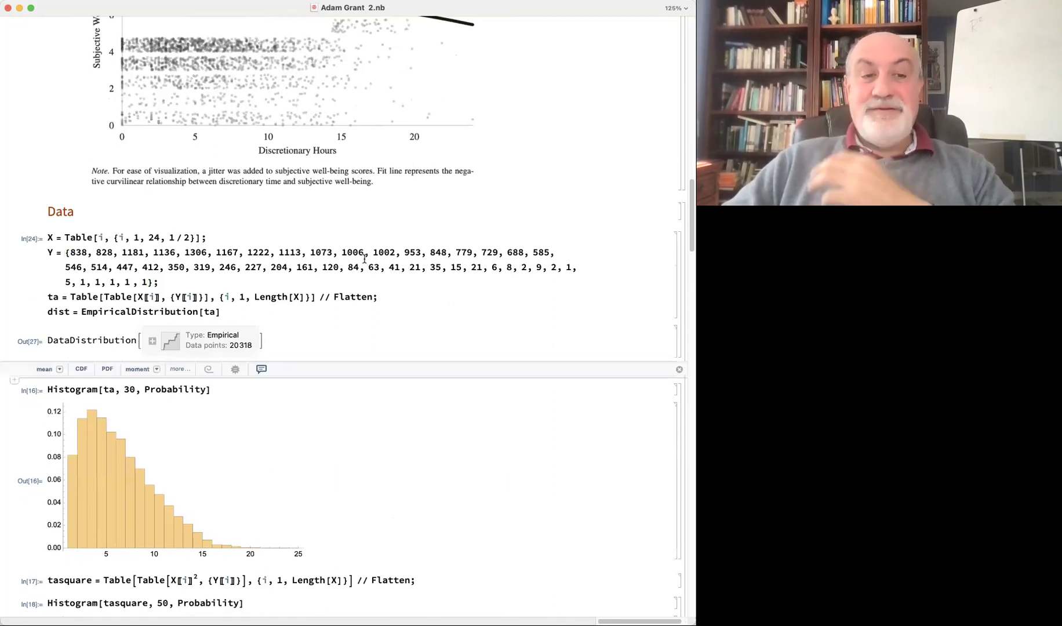
pyautogui.scroll(-5, 363, 255)
pyautogui.click(217, 223)
pyautogui.hotkey('shift', 'Return')
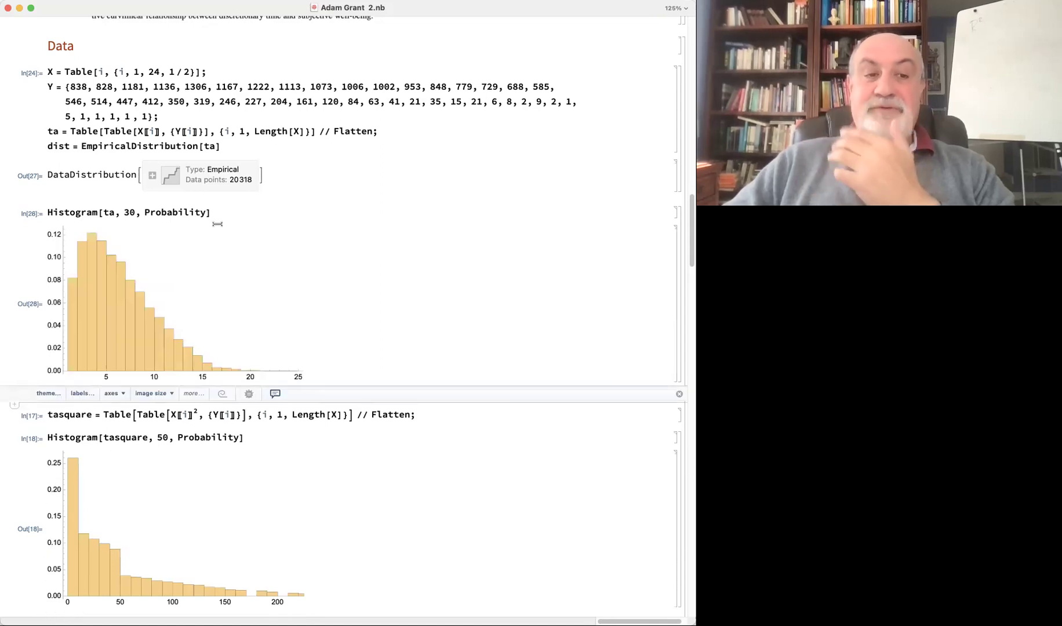
# Step: Evaluate the 50-bin probability histogram of the squared data, tasquare
pyautogui.scroll(-6, 217, 224)
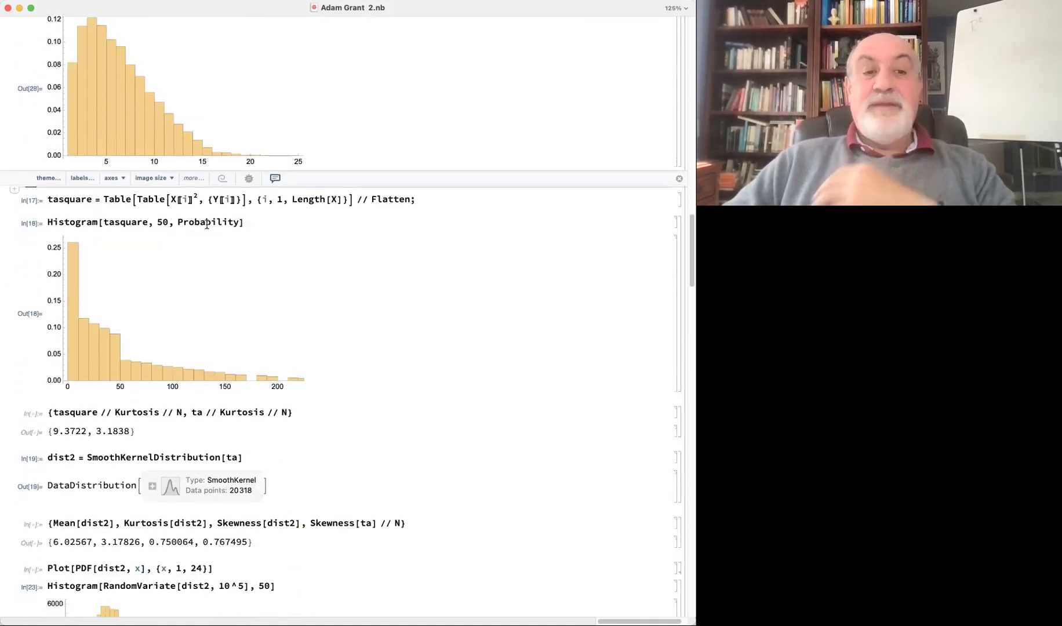
pyautogui.click(206, 224)
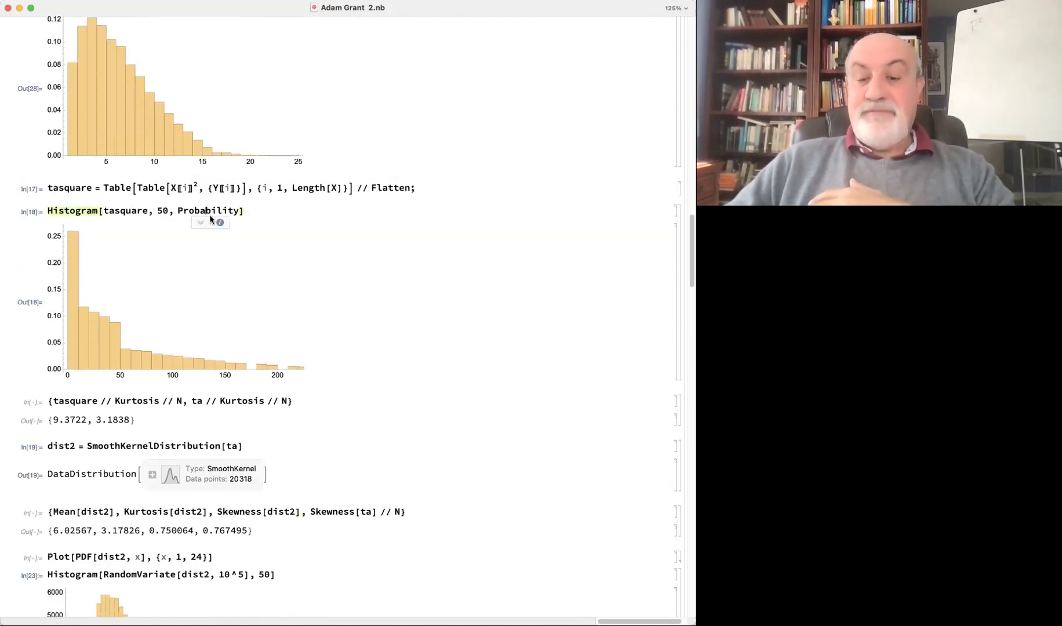
pyautogui.hotkey('shift', 'Return')
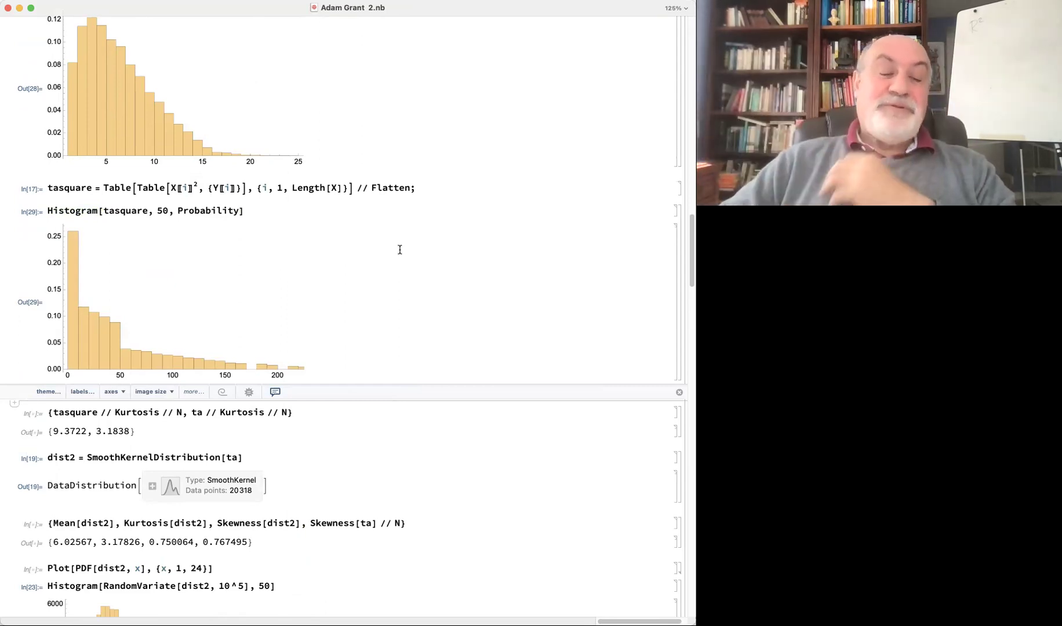
# Step: Evaluate the dist2 definition as the SmoothKernelDistribution of ta
pyautogui.scroll(-5, 399, 249)
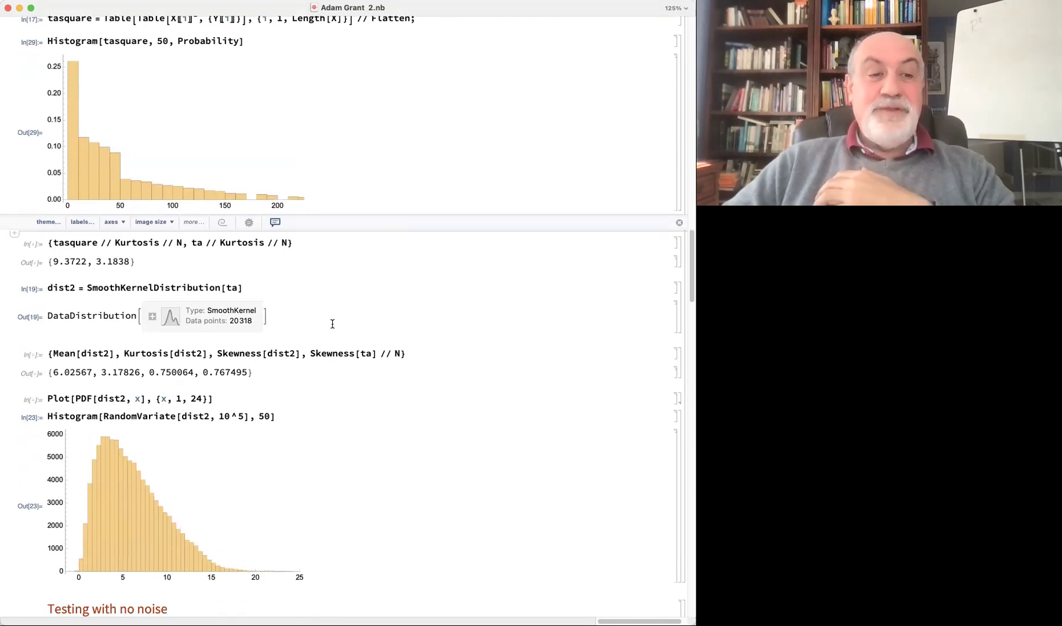
pyautogui.scroll(-1, 332, 323)
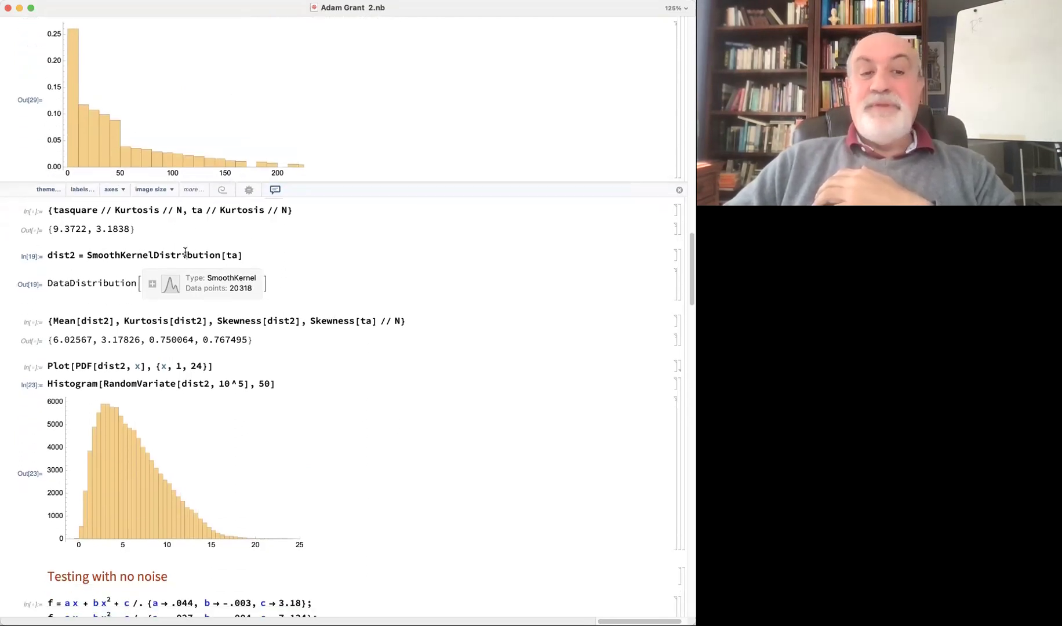
pyautogui.scroll(-1, 185, 251)
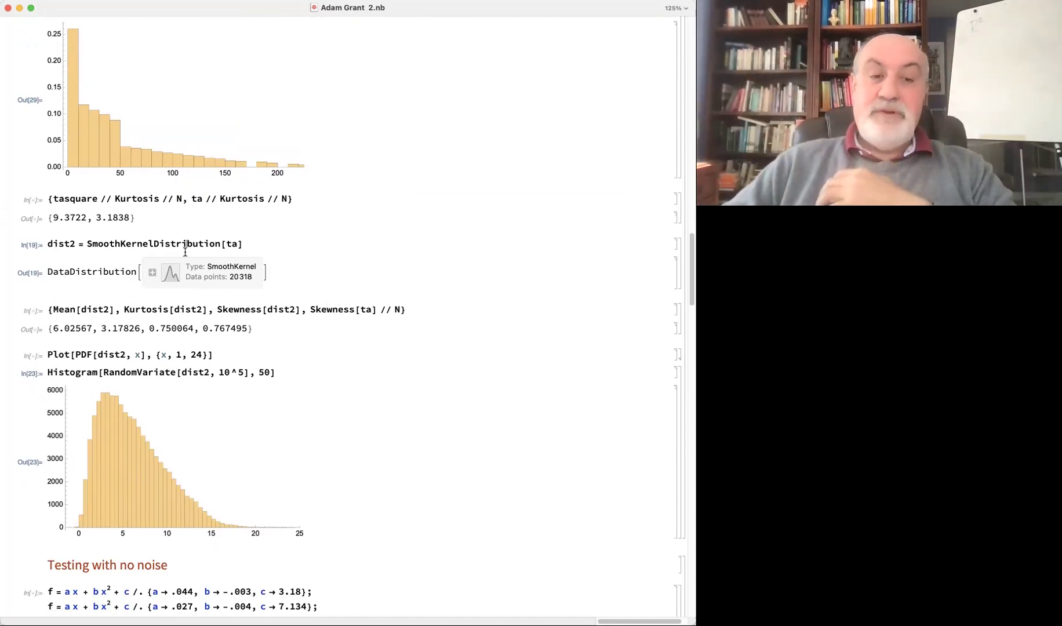
pyautogui.hotkey('shift', 'Return')
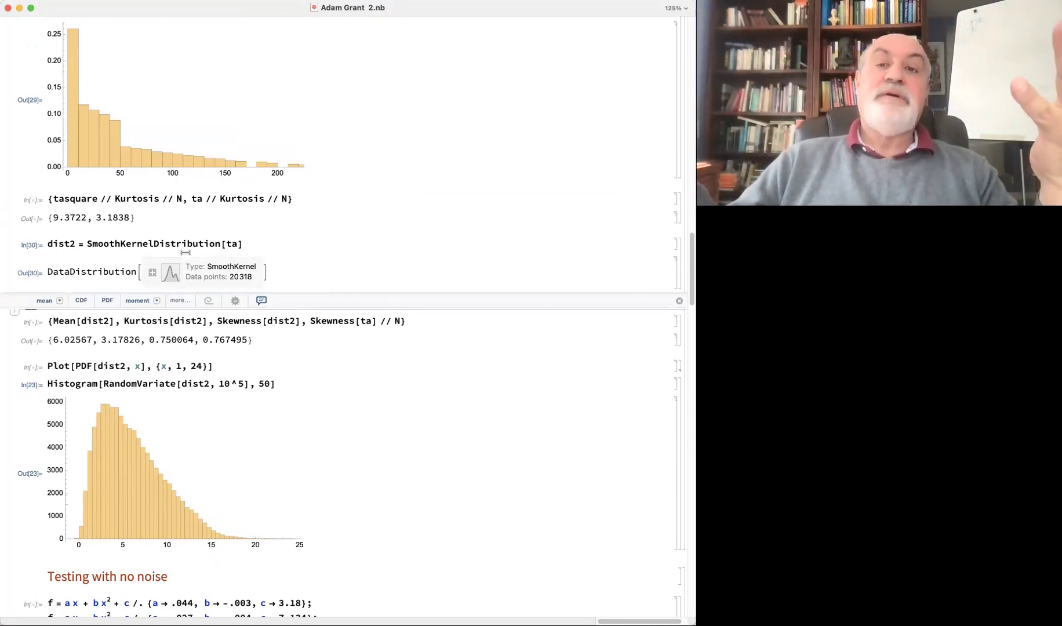
# Step: Evaluate the 50-bin histogram of 10^5 random variates drawn from dist2, and run it again for a fresh sample
pyautogui.scroll(-5, 112, 236)
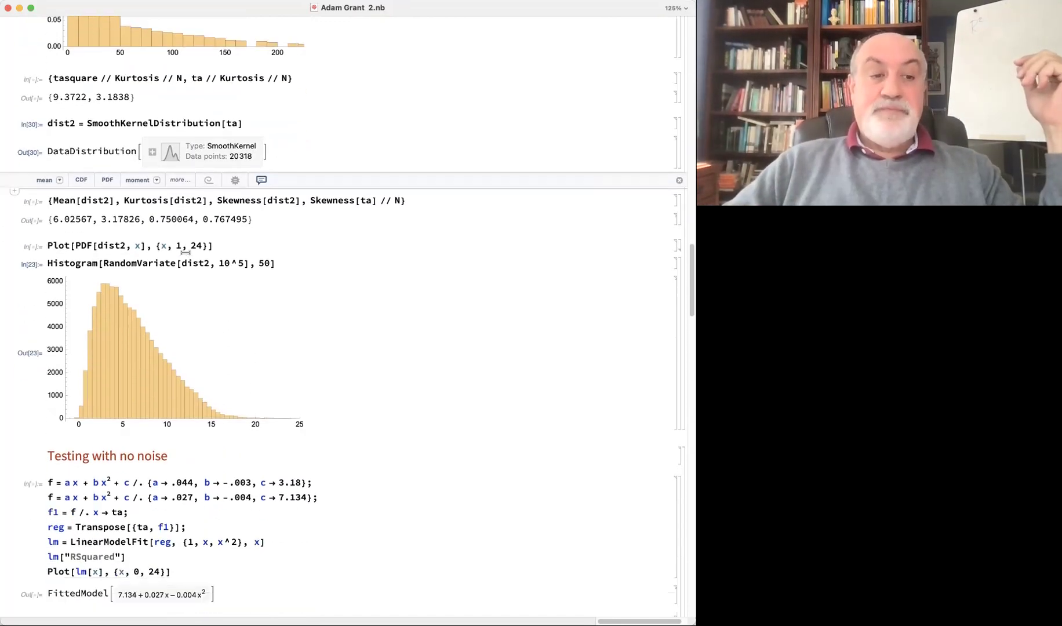
pyautogui.click(134, 238)
pyautogui.hotkey('shift', 'Return')
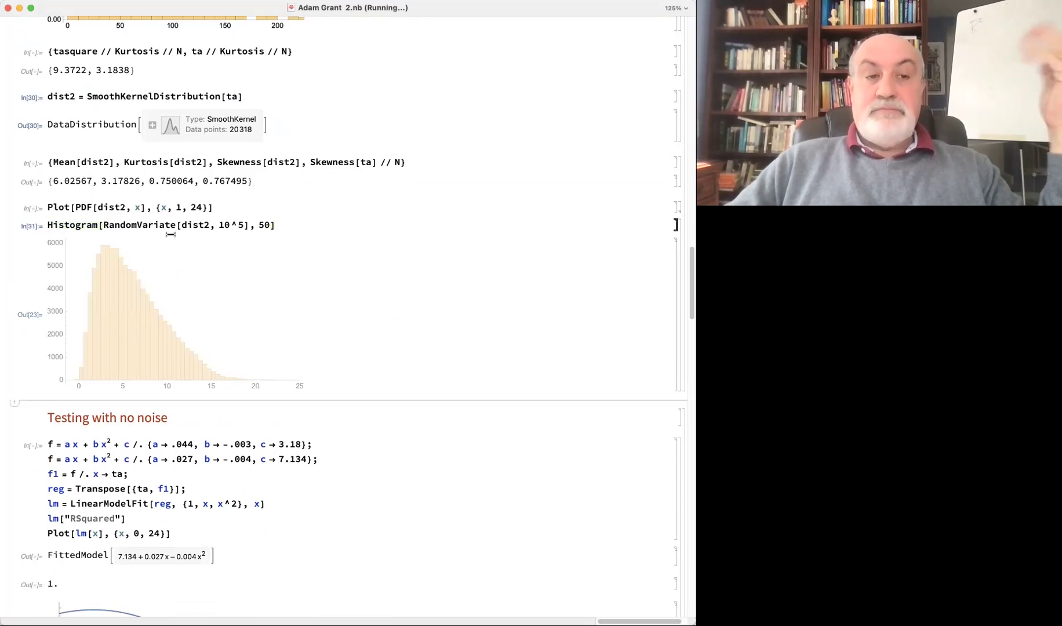
pyautogui.click(225, 229)
pyautogui.hotkey('shift', 'Return')
# Step: Change the RandomVariate sample size in the dist2 histogram to 10^4 and evaluate it
pyautogui.click(244, 226)
pyautogui.press('BackSpace')
pyautogui.write('4')
pyautogui.hotkey('shift', 'Return')
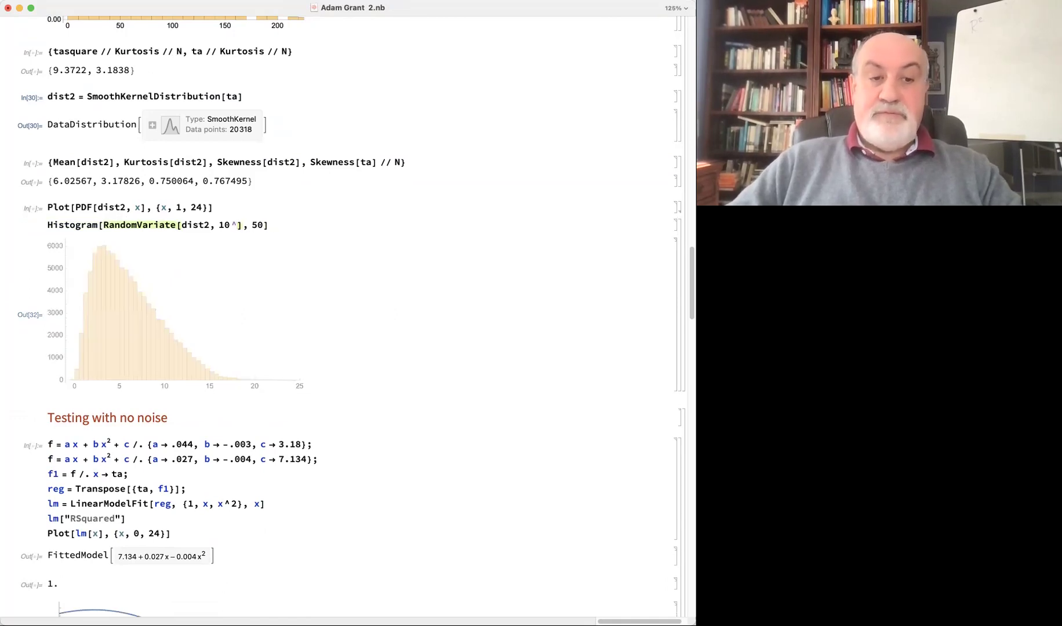
# Step: Set the RandomVariate sample size in the dist2 histogram to 10^5 and regenerate the plot
pyautogui.click(244, 225)
pyautogui.press('BackSpace')
pyautogui.write('5')
pyautogui.hotkey('shift', 'Return')
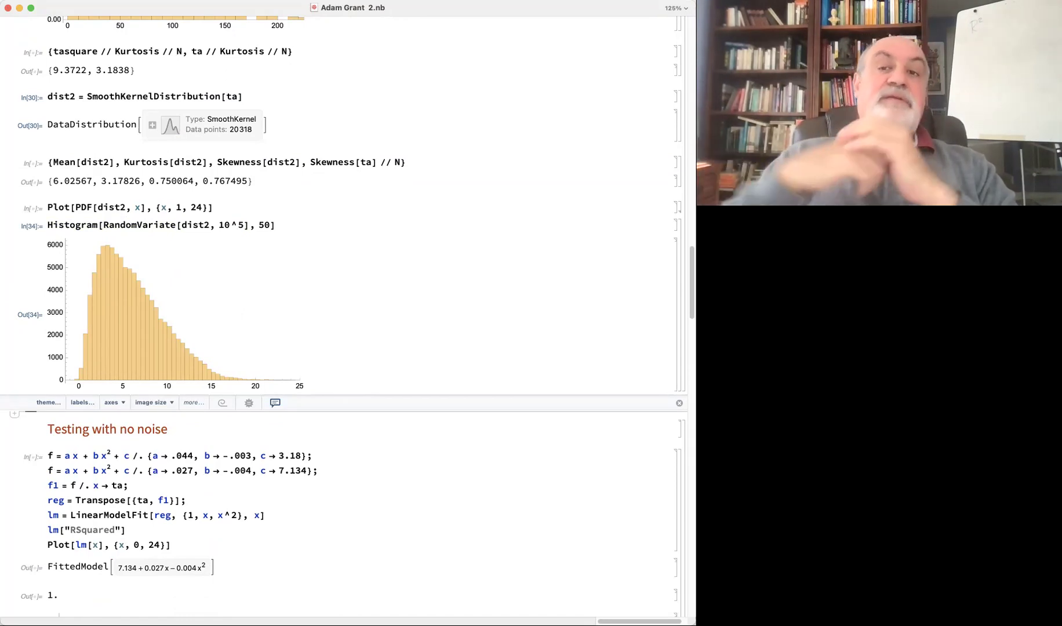
# Step: Evaluate the "Testing with no noise" cell that fits the quadratic model to ta and f1, computes RSquared and plots the fit
pyautogui.scroll(-6, 244, 255)
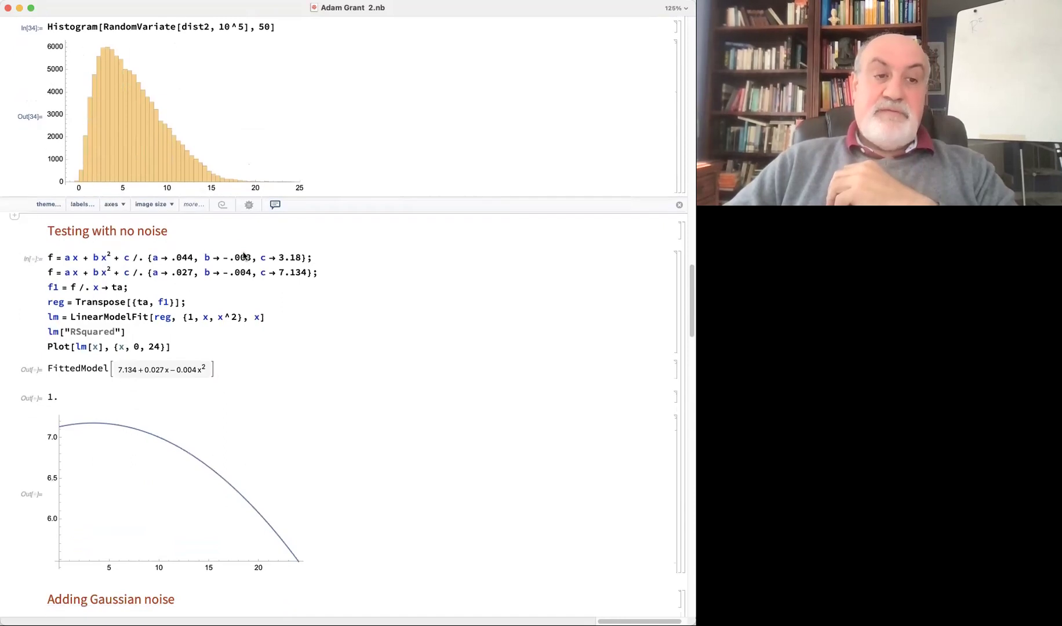
pyautogui.scroll(-2, 186, 278)
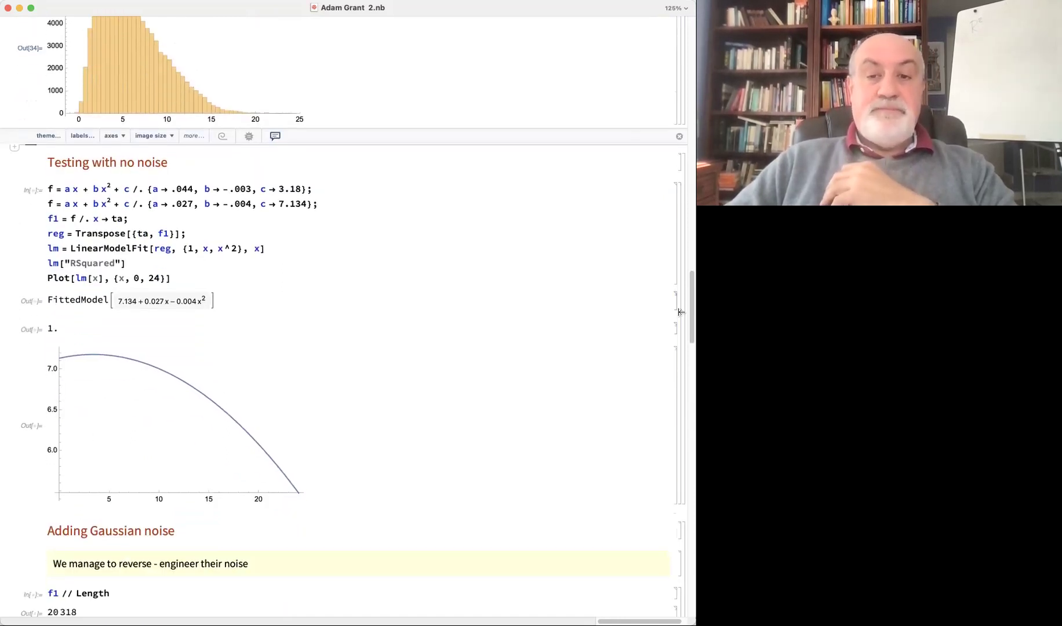
pyautogui.click(176, 203)
pyautogui.hotkey('shift', 'Return')
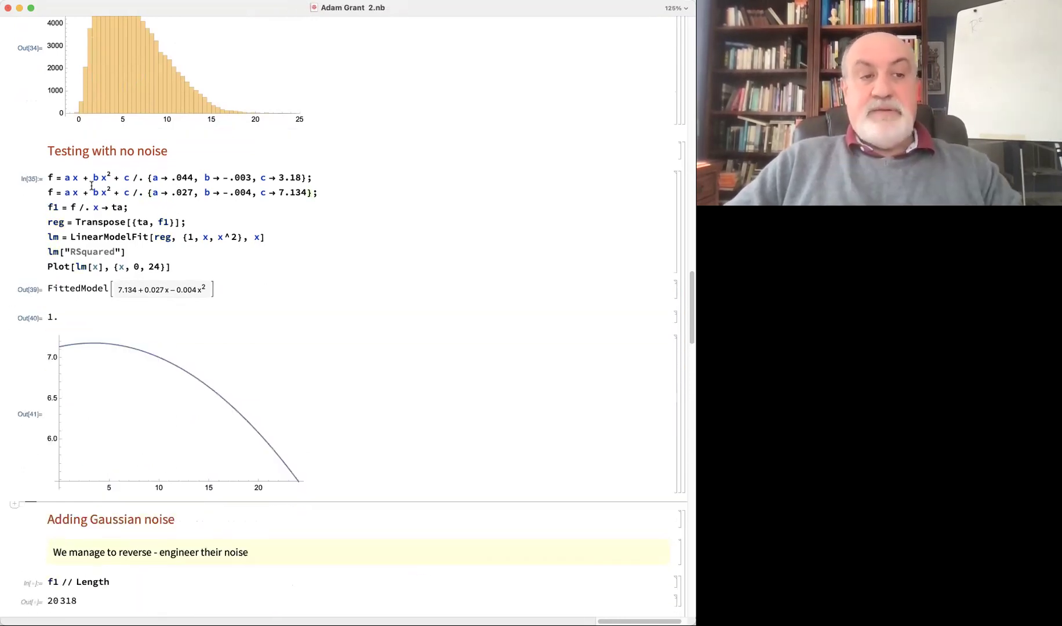
# Step: Examine the "Adding Gaussian noise" section's assumed R² distribution histogram and the red simulated scatter plot with its fitted curve
pyautogui.scroll(-1, 135, 211)
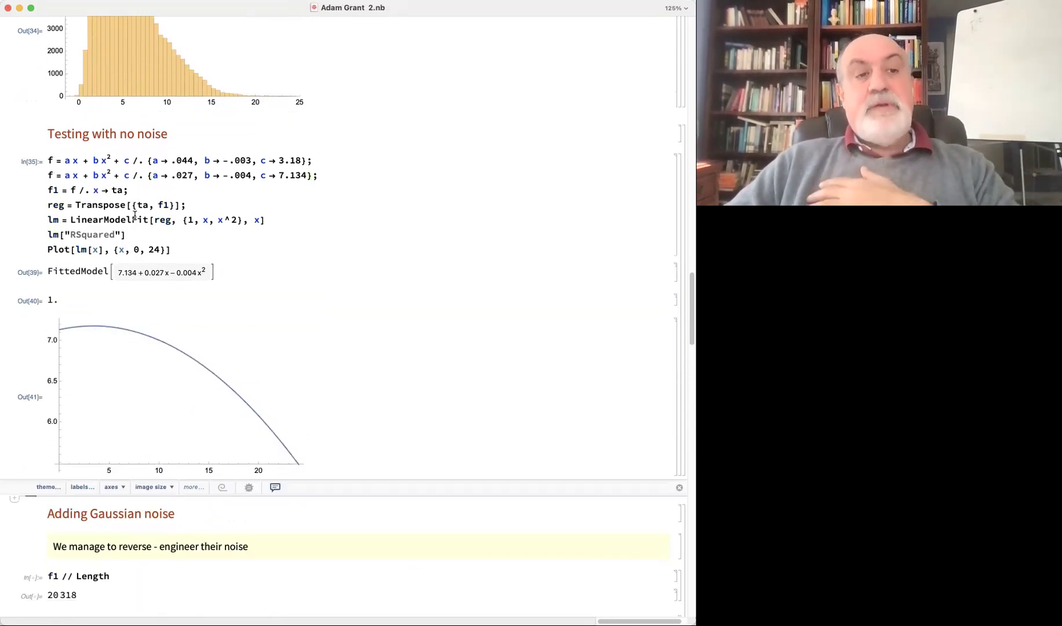
pyautogui.scroll(-15, 135, 215)
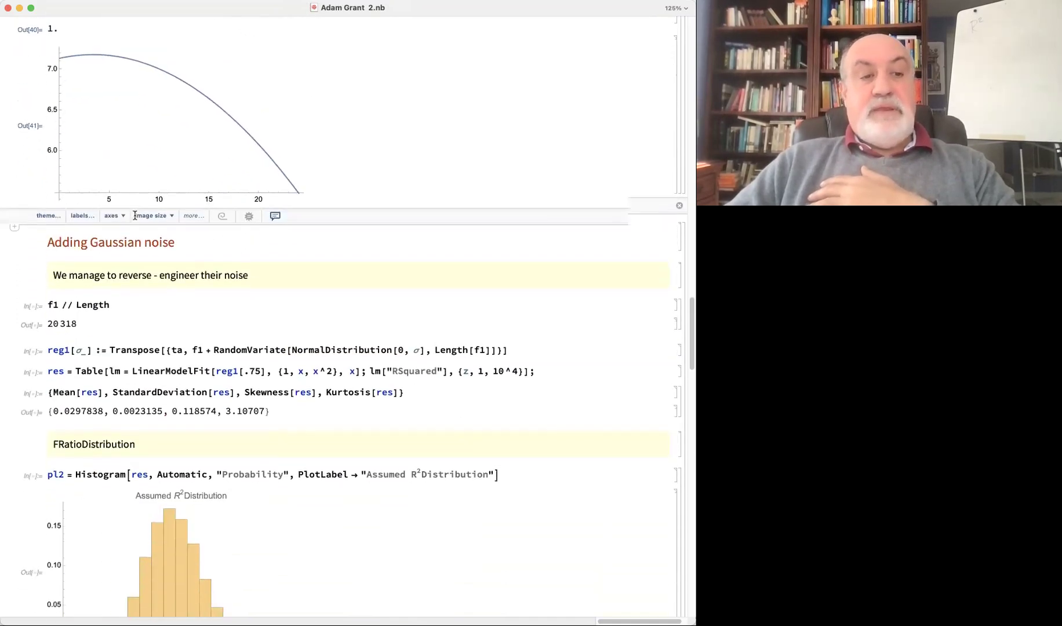
pyautogui.scroll(-3, 135, 215)
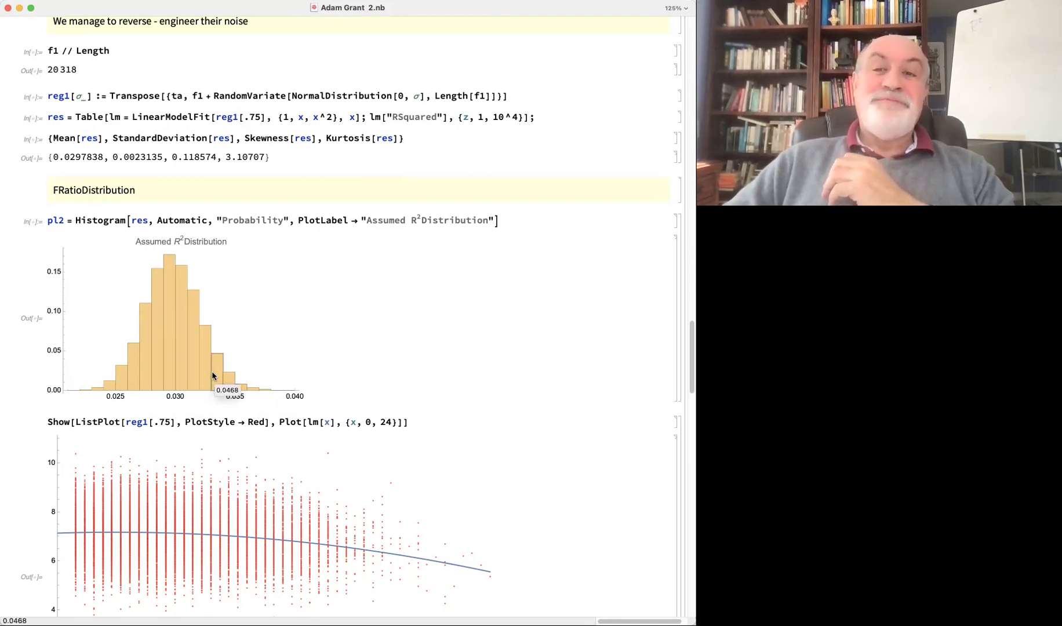
pyautogui.moveTo(179, 377)
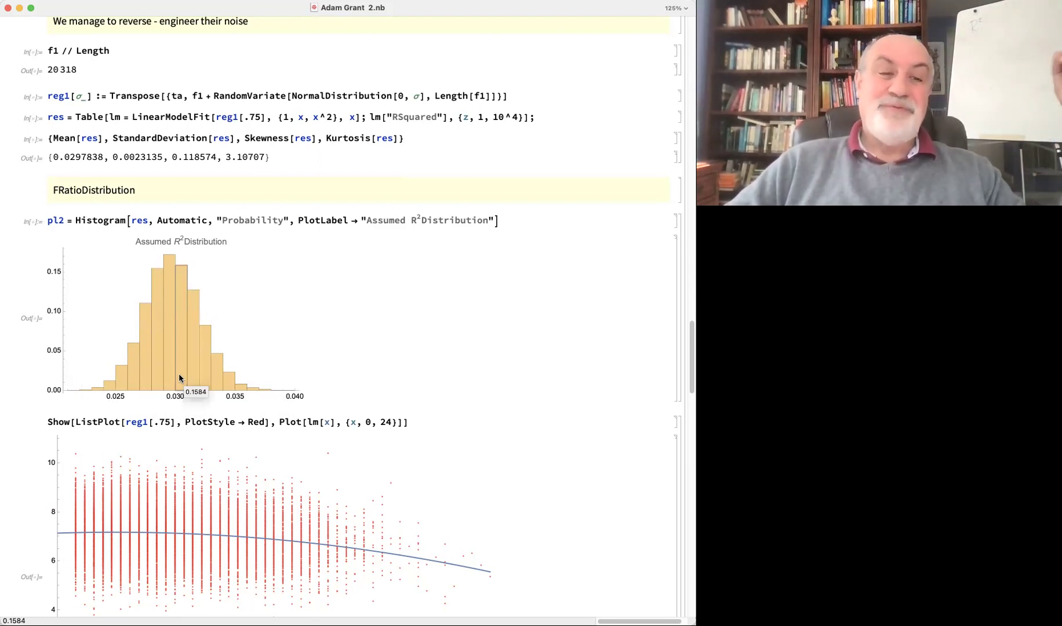
pyautogui.scroll(-1, 178, 377)
pyautogui.scroll(-5, 178, 377)
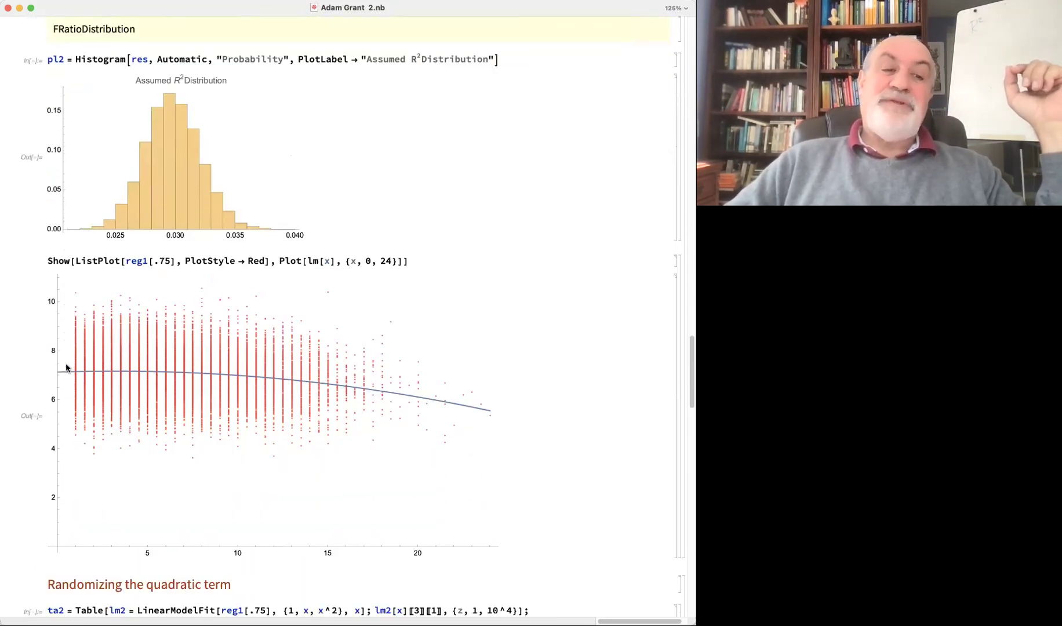
pyautogui.scroll(-3, 234, 347)
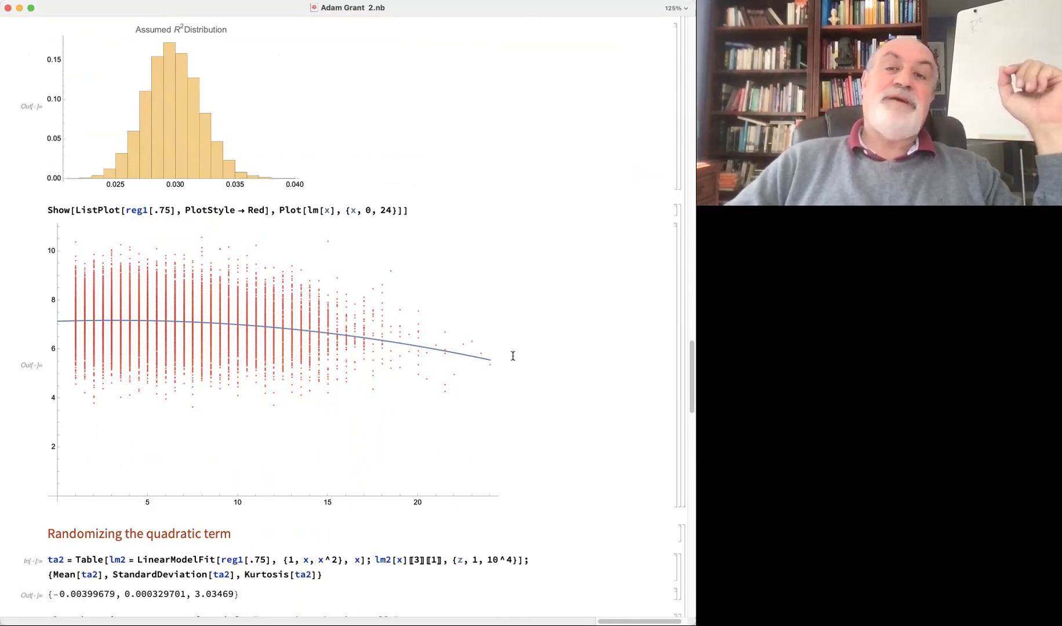
pyautogui.click(480, 358)
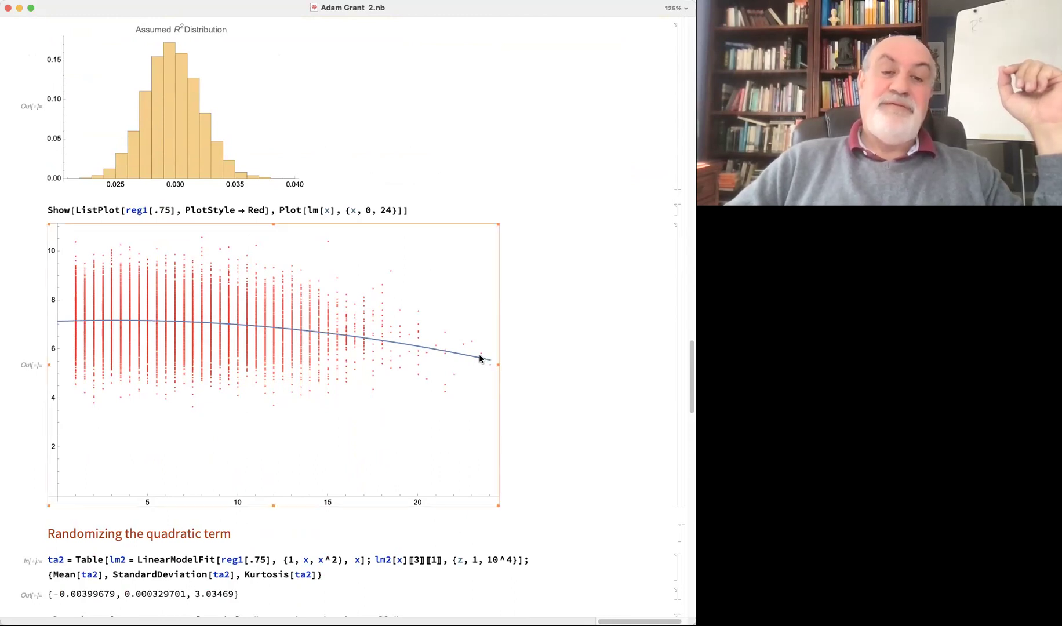
pyautogui.click(552, 303)
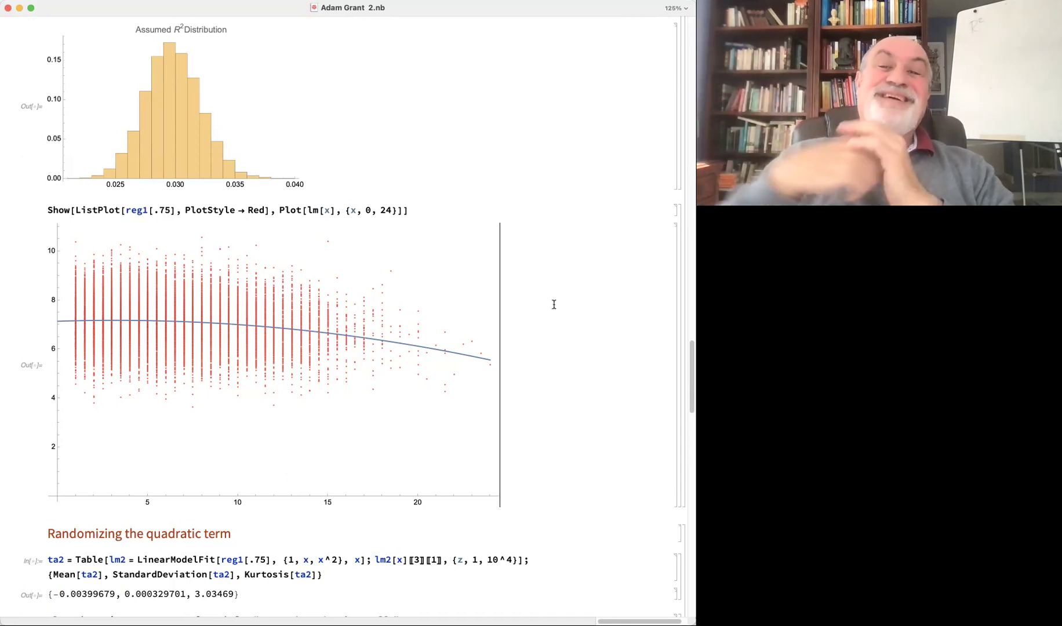
pyautogui.scroll(-8, 553, 305)
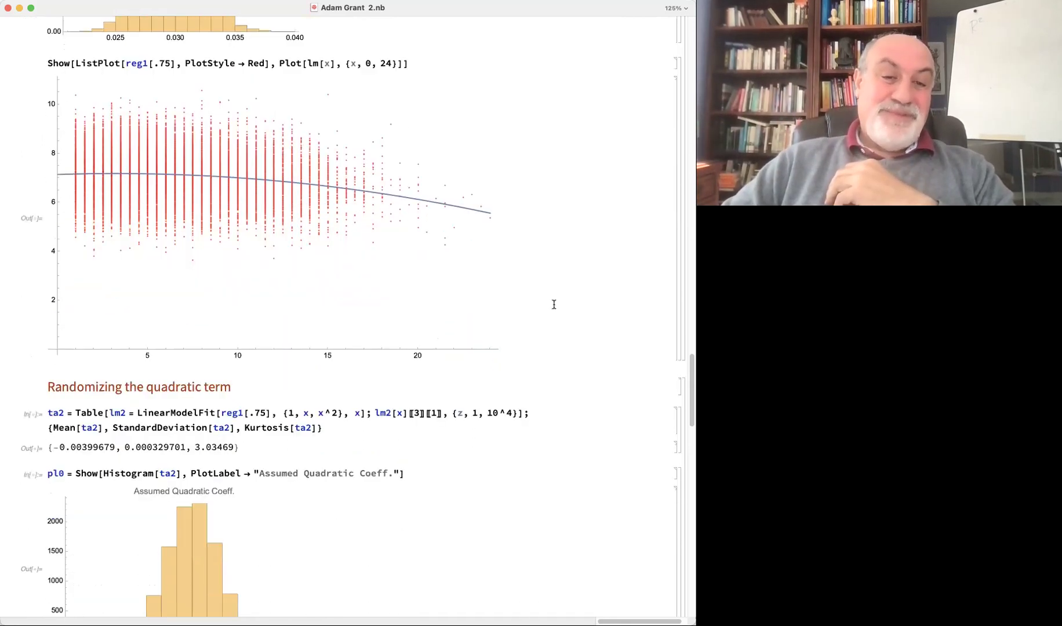
# Step: Examine the "Randomizing the quadratic term" histogram and compare it with the dist2 sample histogram and the assumed R² distribution
pyautogui.scroll(-3, 527, 304)
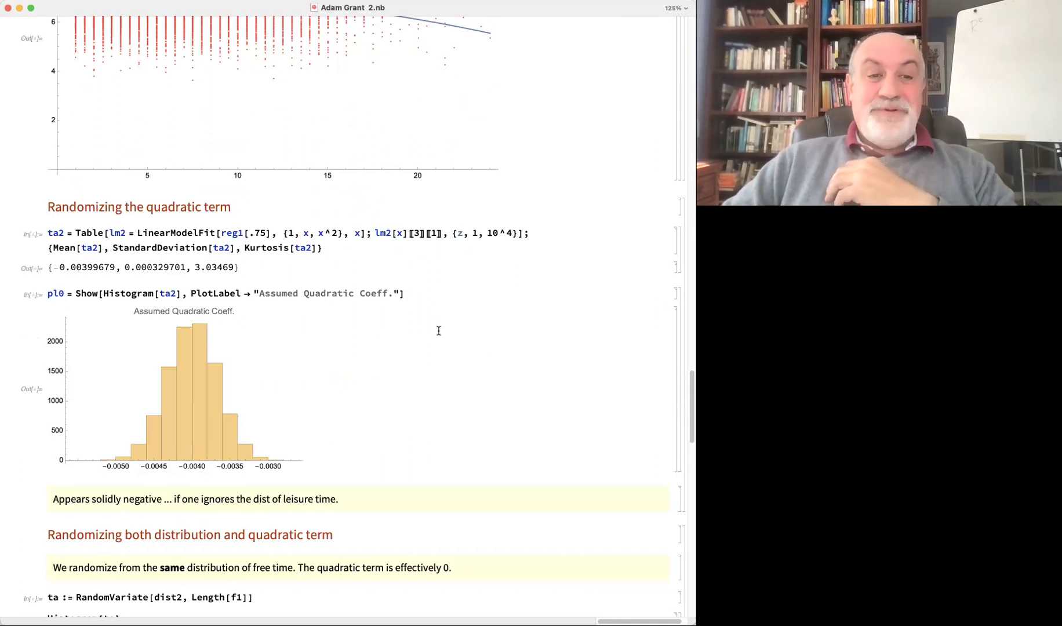
pyautogui.scroll(-2, 439, 330)
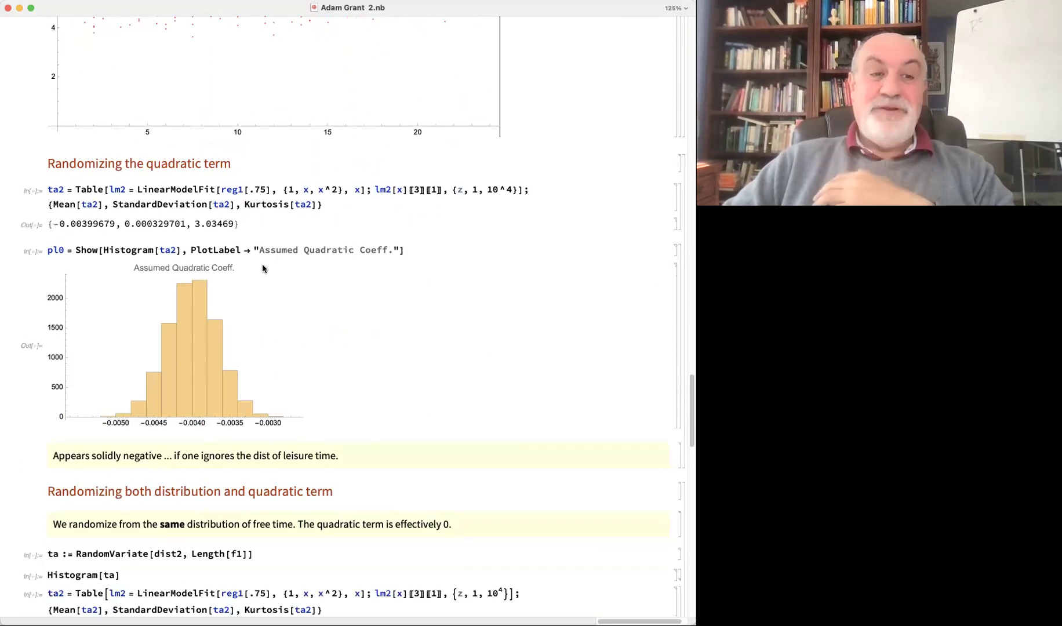
pyautogui.scroll(-2, 260, 261)
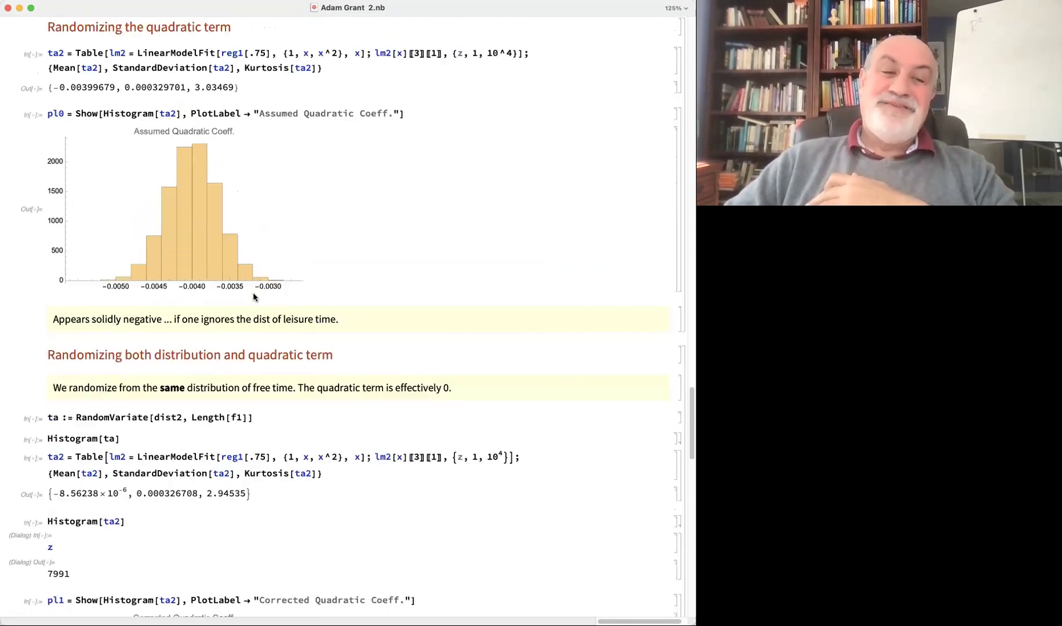
pyautogui.scroll(10, 253, 296)
pyautogui.scroll(20, 253, 296)
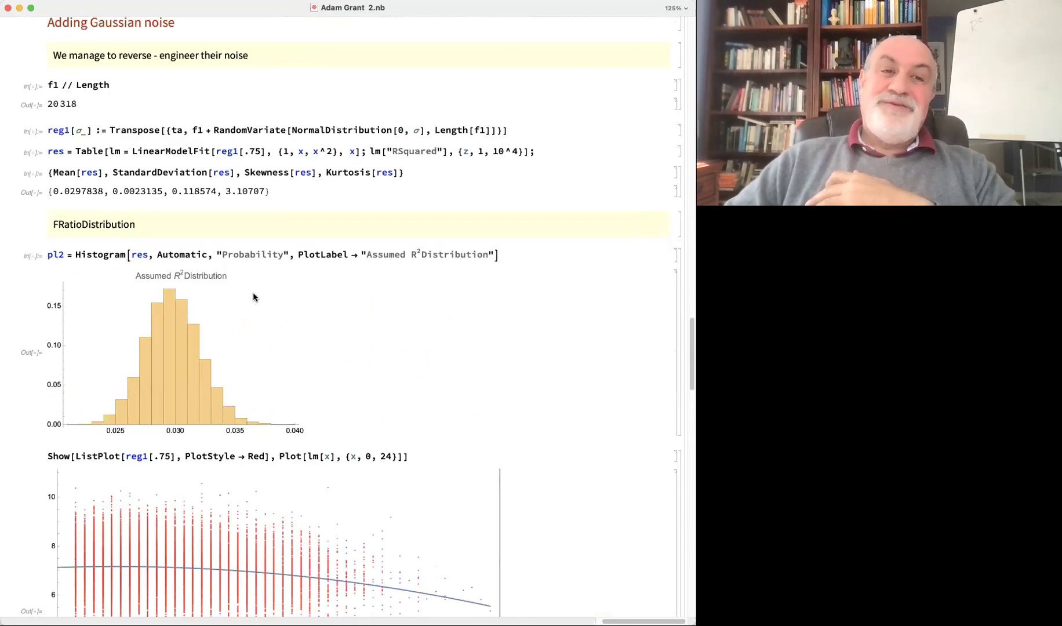
pyautogui.scroll(4, 253, 297)
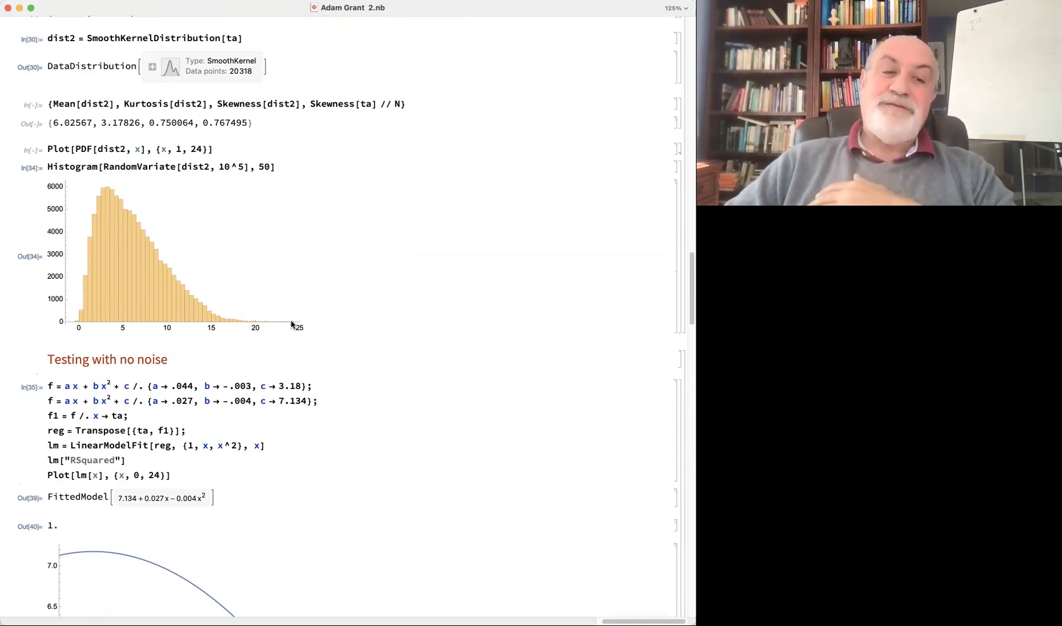
pyautogui.scroll(-7, 291, 322)
pyautogui.scroll(-10, 292, 325)
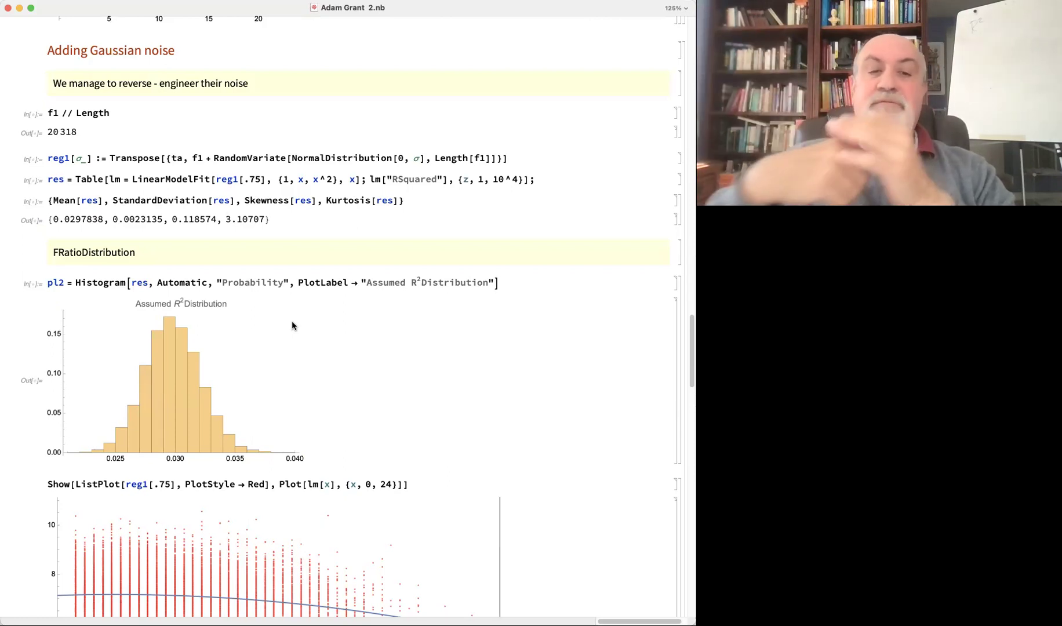
# Step: Examine the "Randomizing both distribution and quadratic term" section's code and its Corrected Quadratic Coeff. histogram
pyautogui.scroll(-10, 291, 325)
pyautogui.scroll(-12, 292, 326)
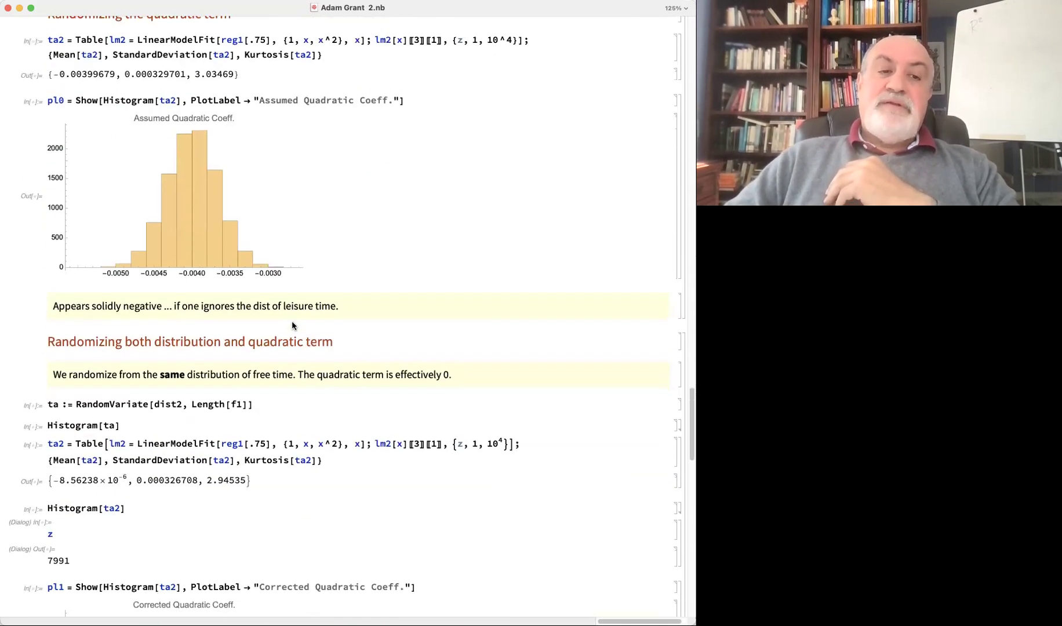
pyautogui.scroll(-12, 292, 319)
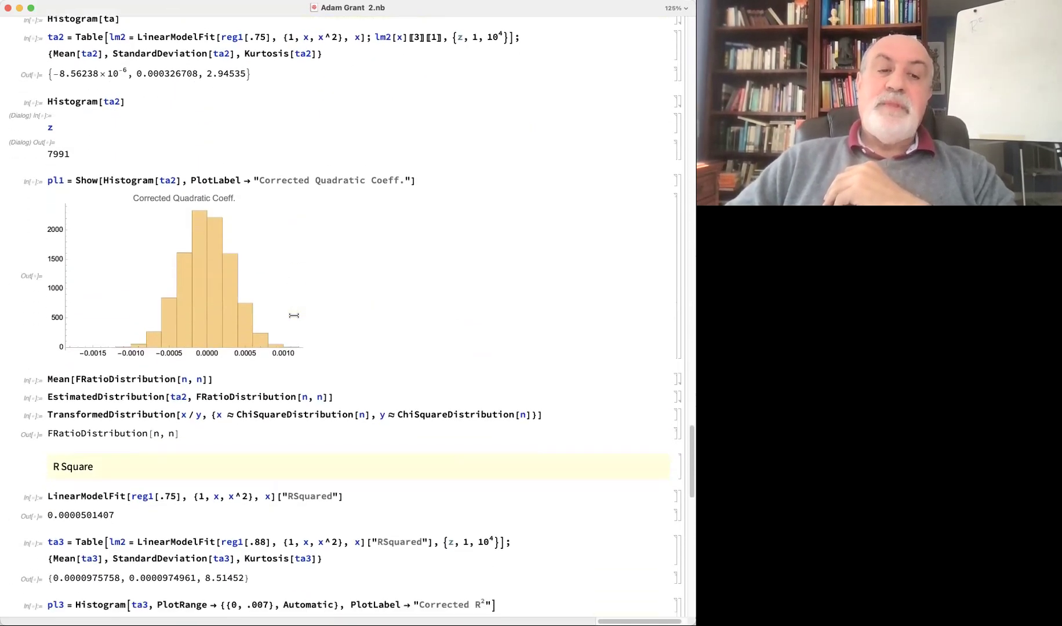
pyautogui.scroll(9, 294, 316)
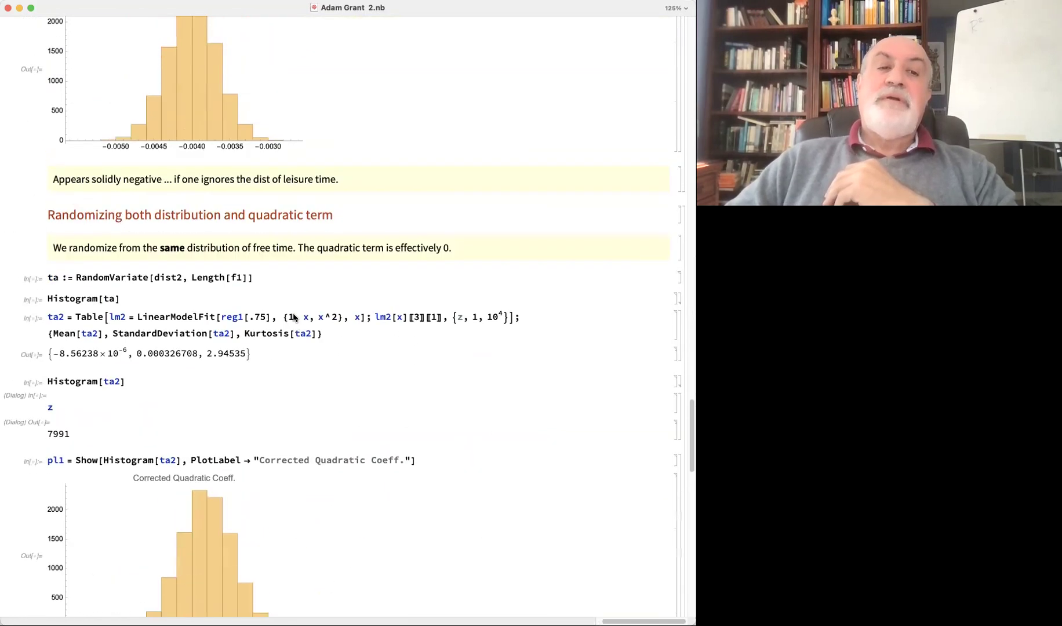
pyautogui.scroll(-1, 293, 314)
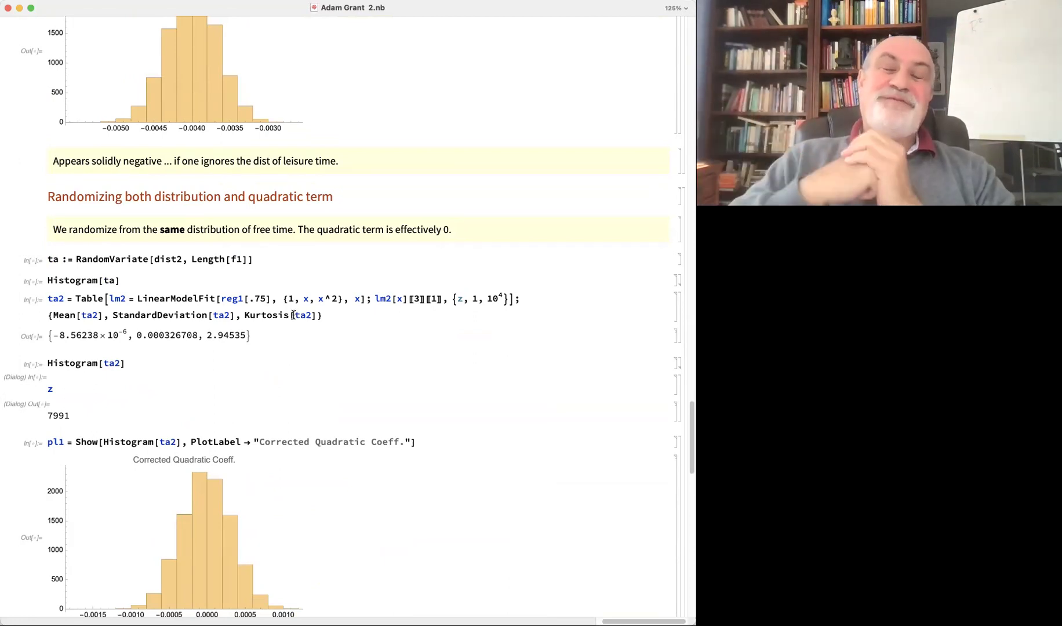
pyautogui.scroll(-7, 293, 314)
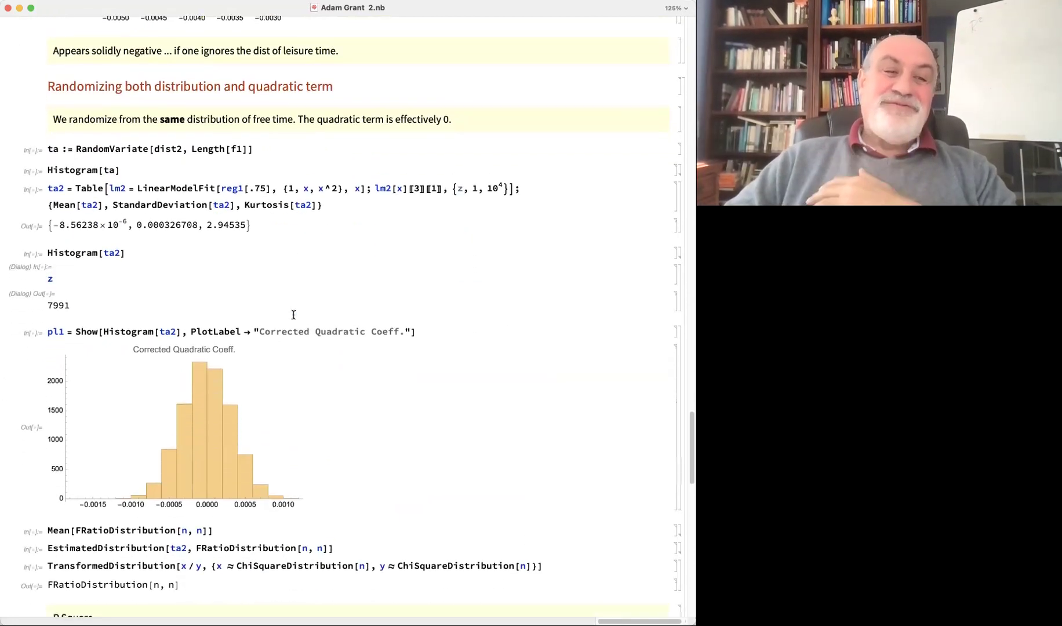
pyautogui.scroll(-3, 294, 318)
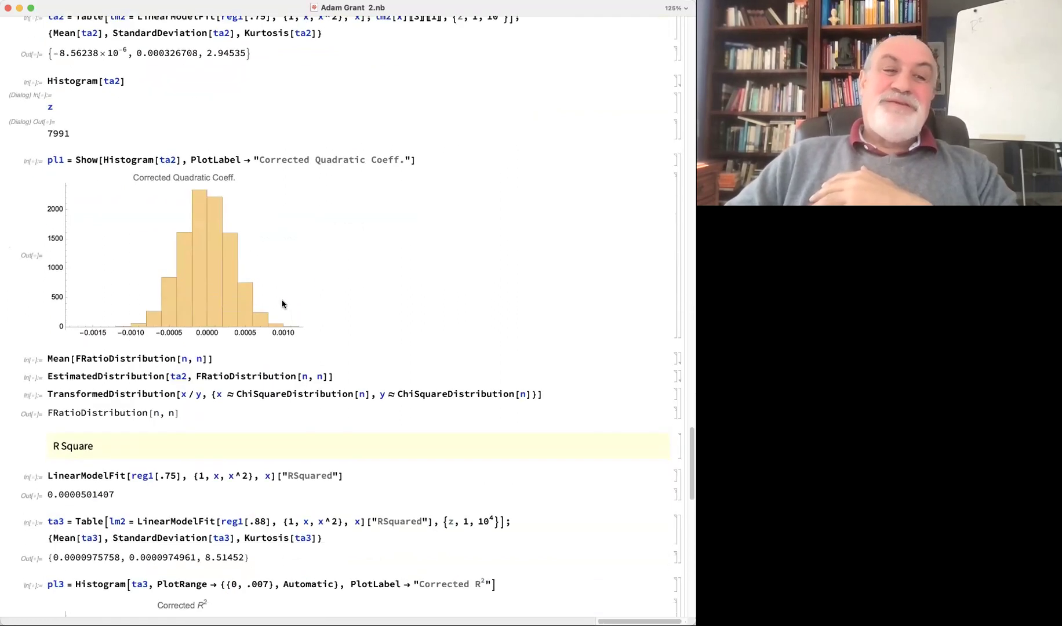
pyautogui.moveTo(208, 291)
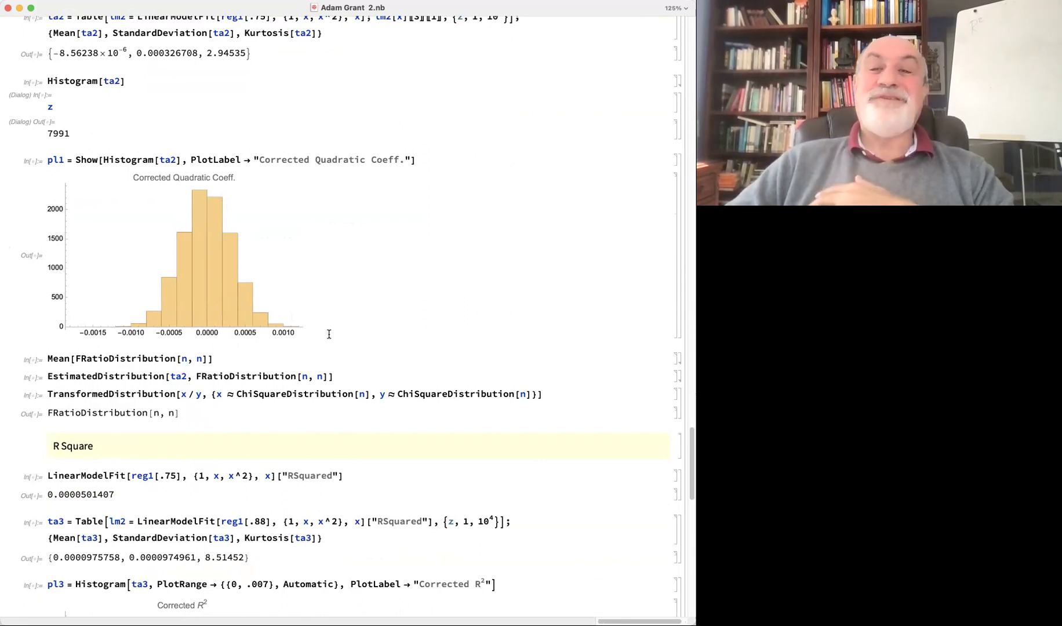
pyautogui.scroll(-1, 328, 335)
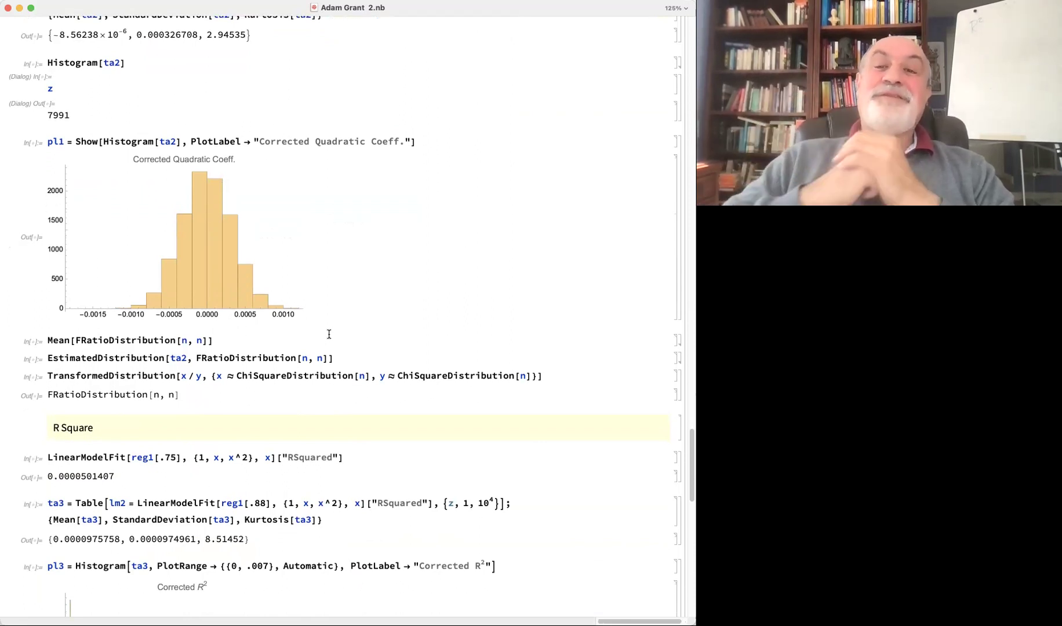
# Step: Review the Corrected R² histogram and the "Summary of Results" grid of assumed and corrected plots, and return to the paper's abstract
pyautogui.scroll(-10, 328, 335)
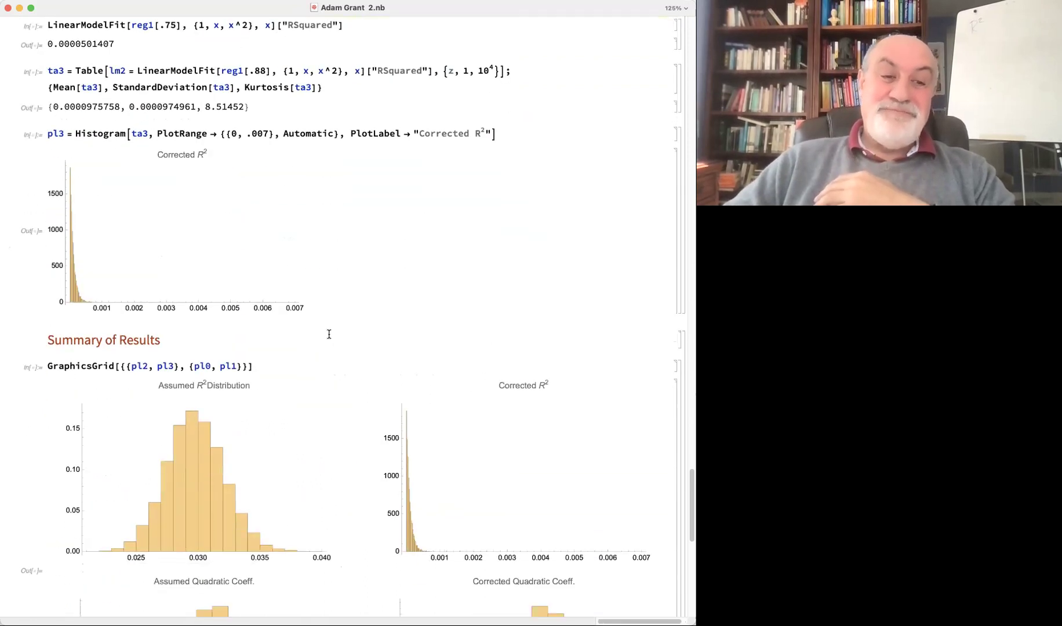
pyautogui.scroll(3, 156, 177)
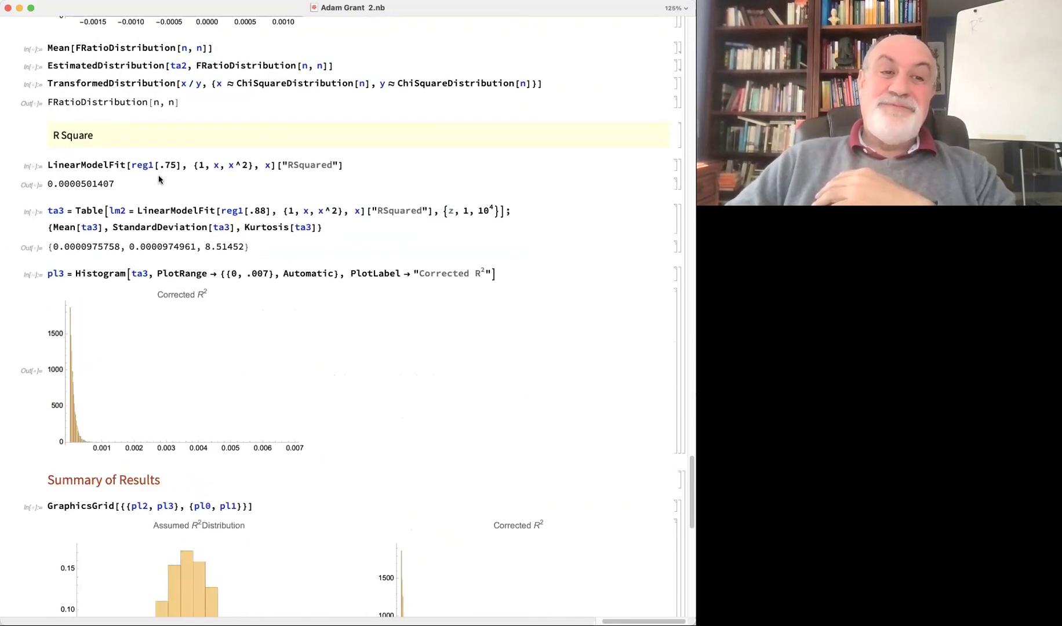
pyautogui.scroll(-11, 186, 203)
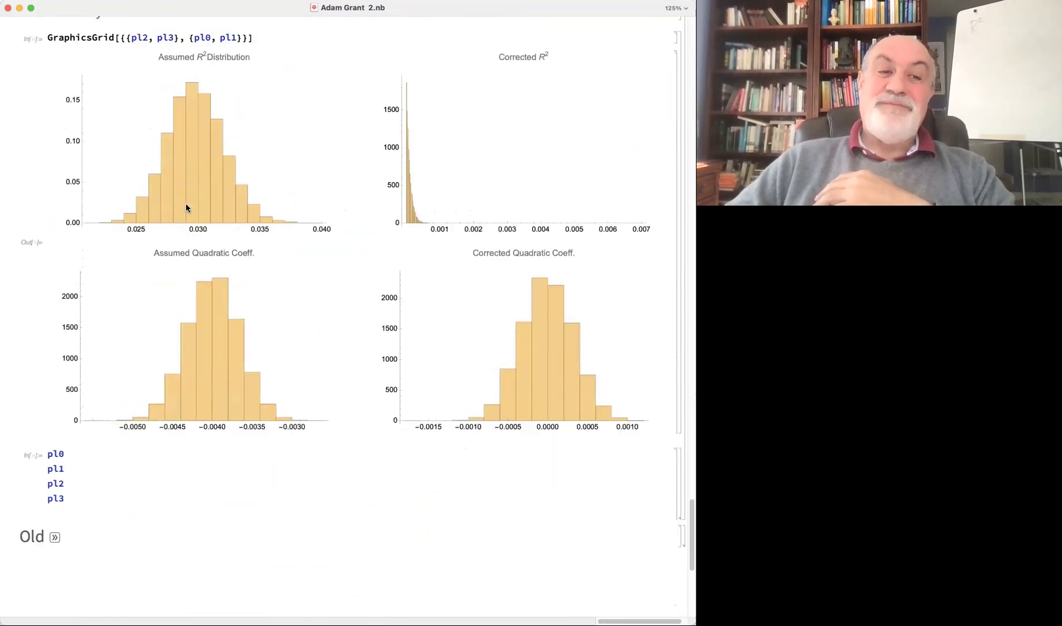
pyautogui.scroll(2, 186, 206)
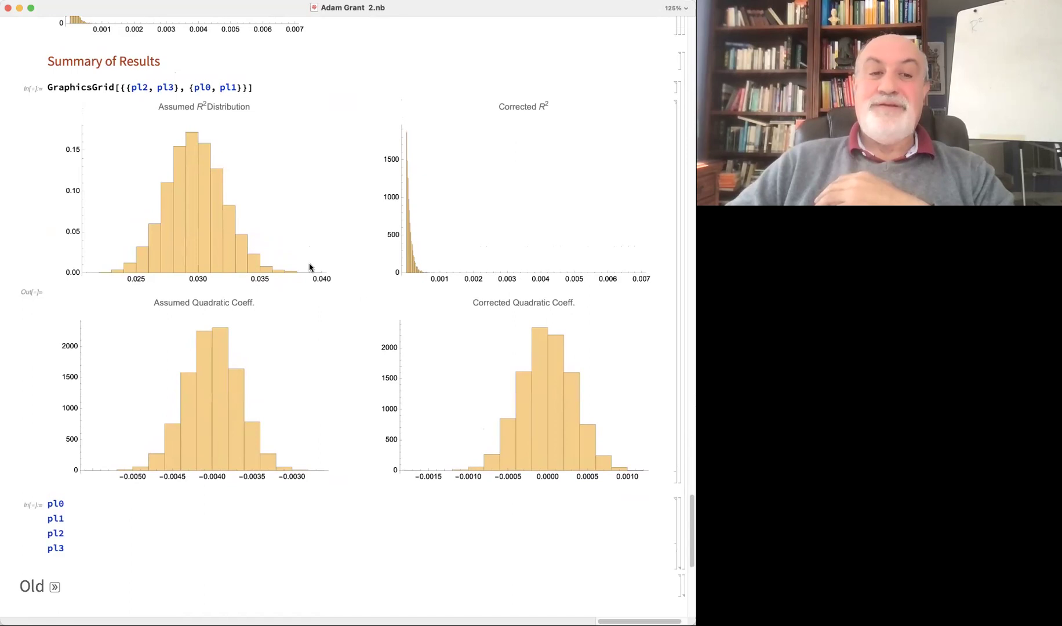
pyautogui.moveTo(219, 249)
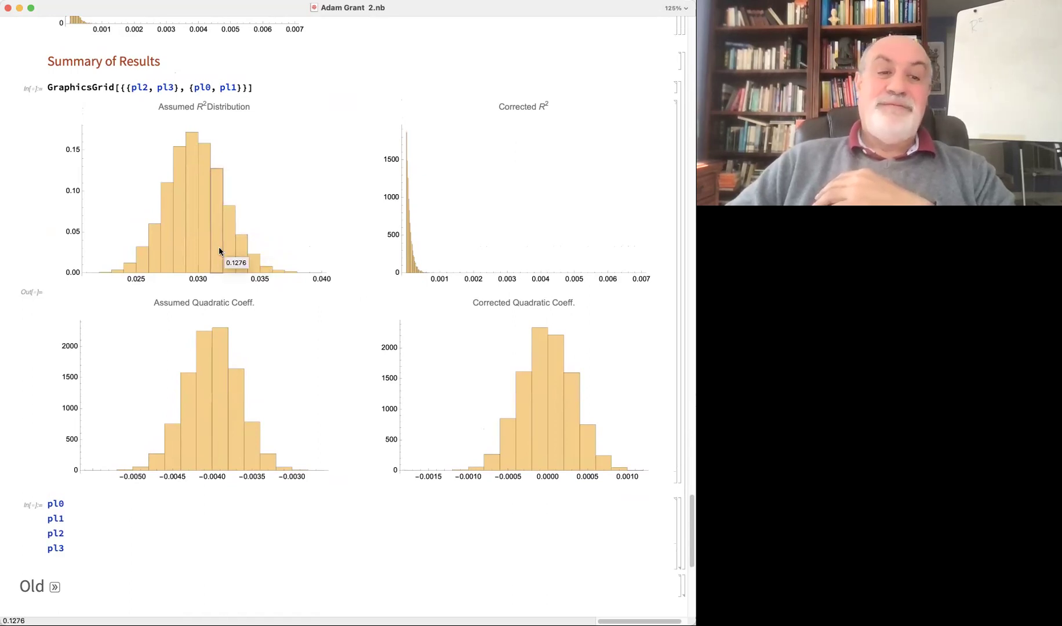
pyautogui.scroll(-4, 219, 251)
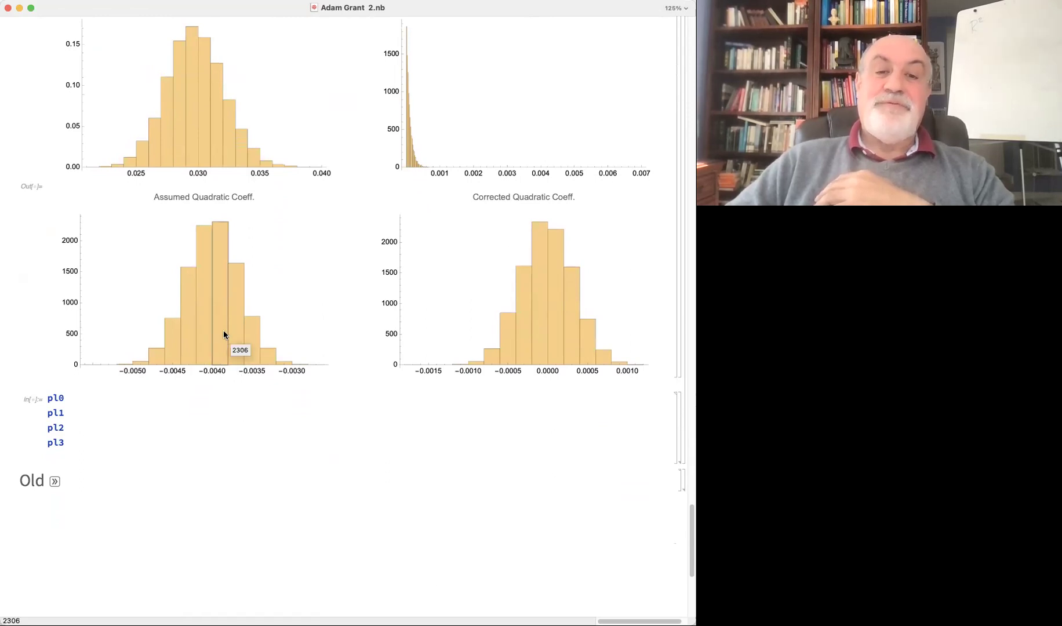
pyautogui.moveTo(545, 338)
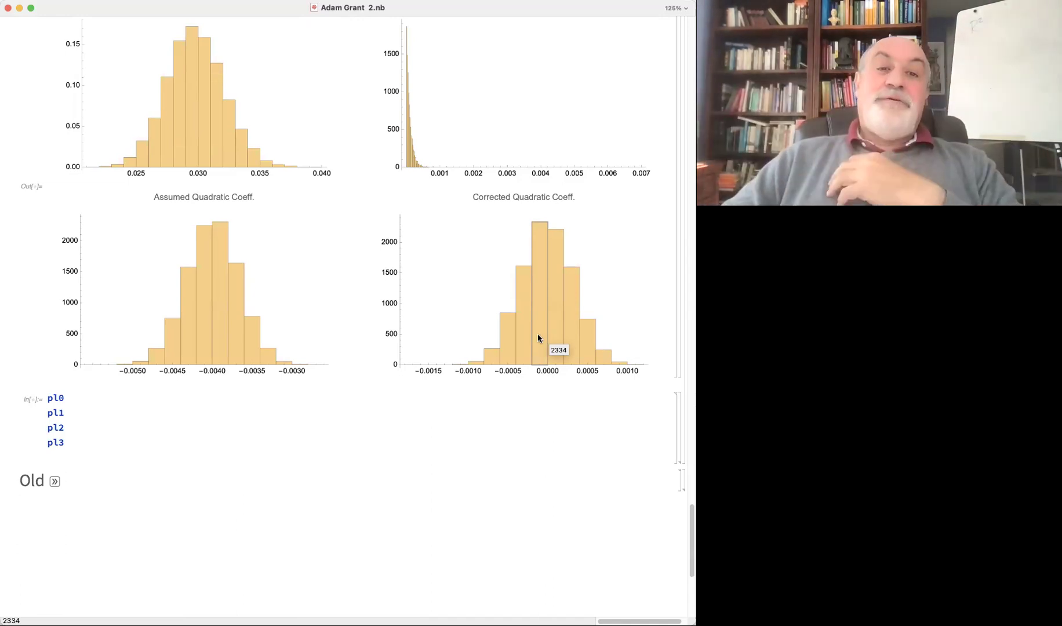
pyautogui.scroll(15, 537, 334)
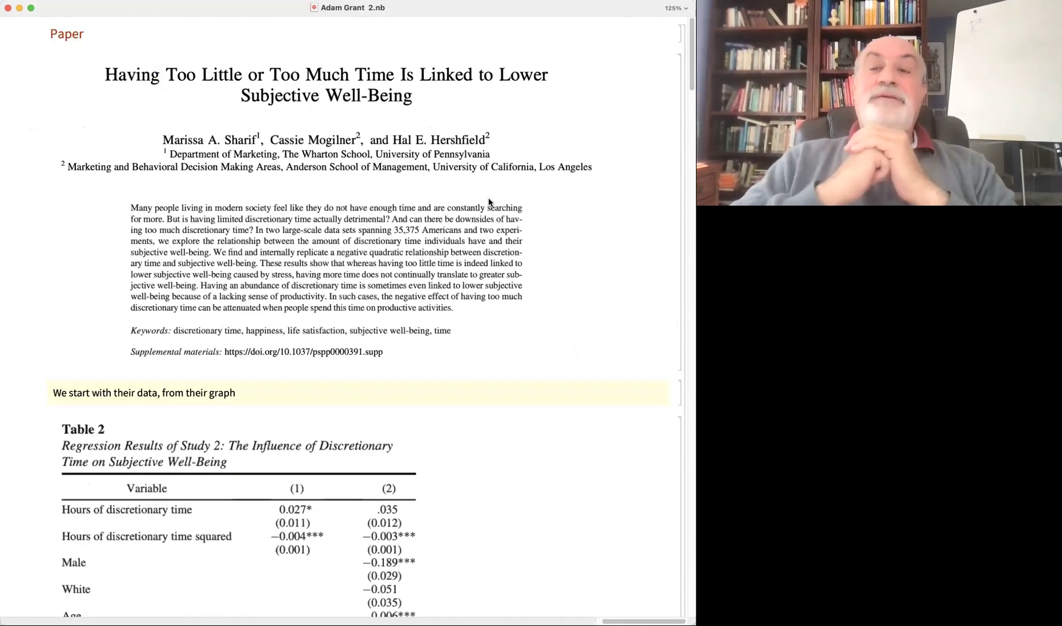